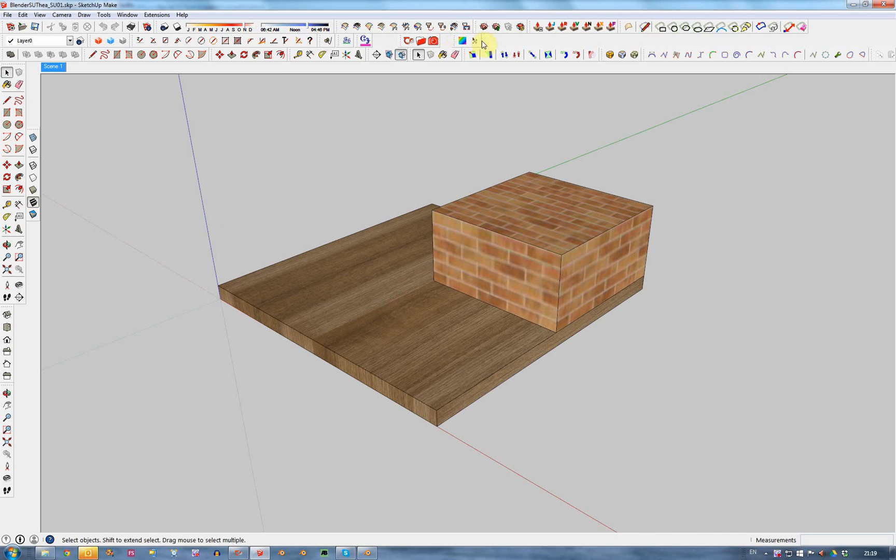
Step: Run an interactive Thea render of the brick block and wood floor in the SketchUp view, stop it and close Thea Render
left_click(432, 41)
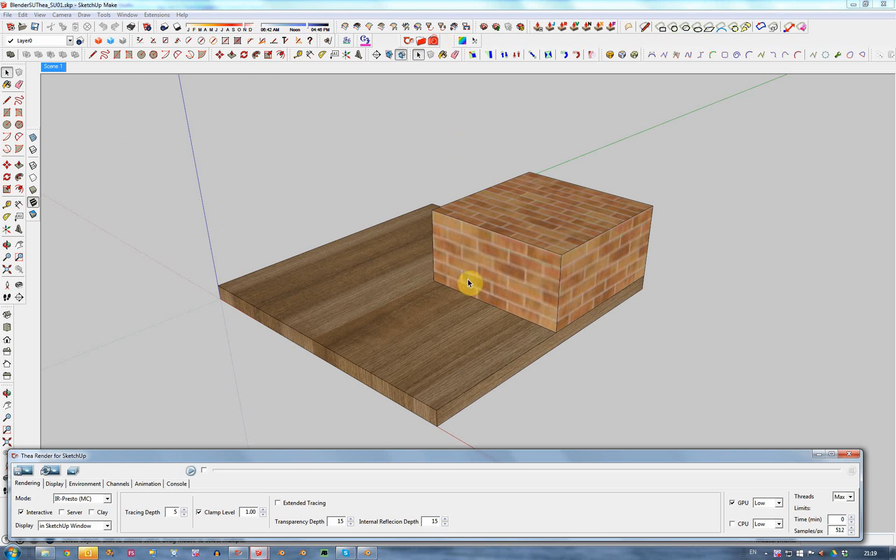
left_click(191, 471)
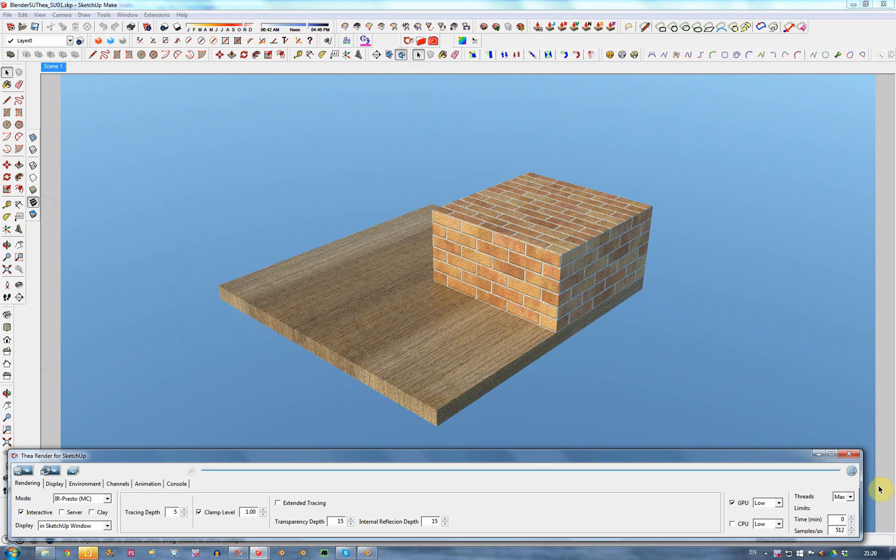
left_click(852, 471)
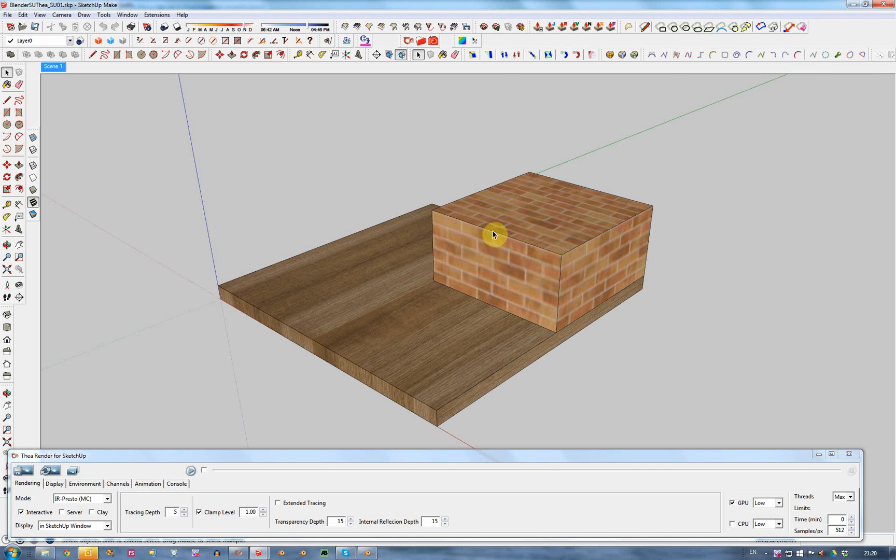
left_click(849, 454)
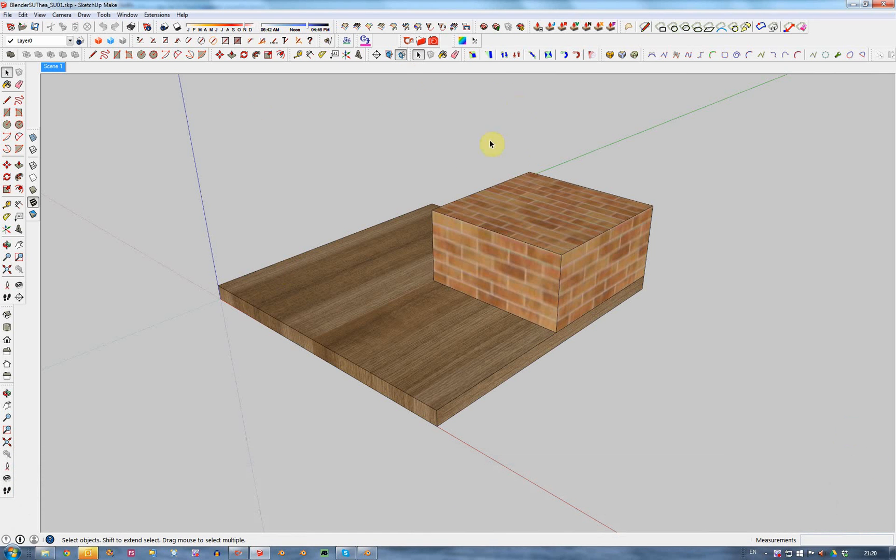
Step: Switch to Thea Studio and preview the base scene through the RENDERING camera with an interactive render, stopping it when done
left_click(241, 554)
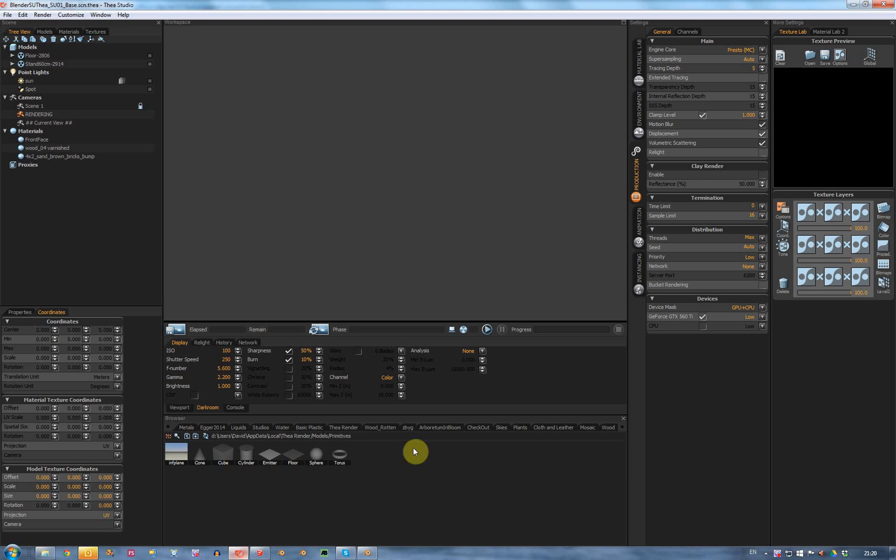
left_click(169, 408)
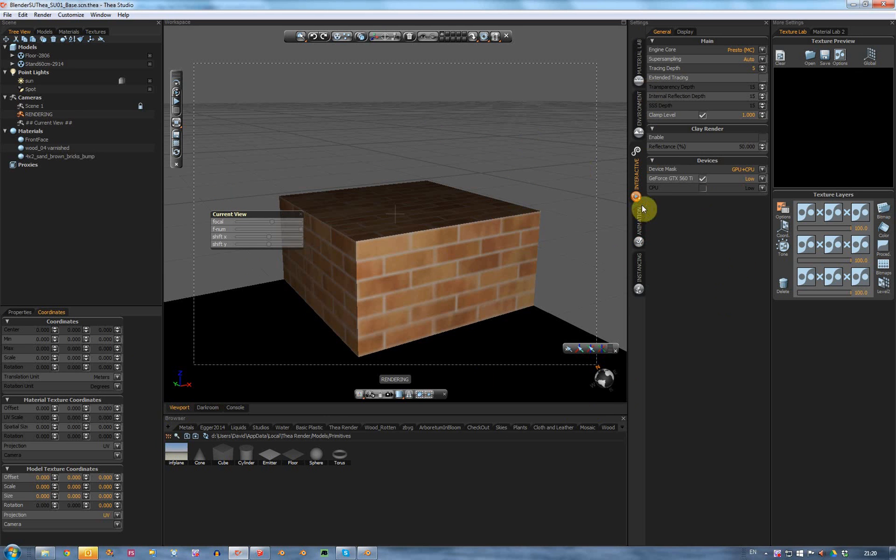
left_click(207, 408)
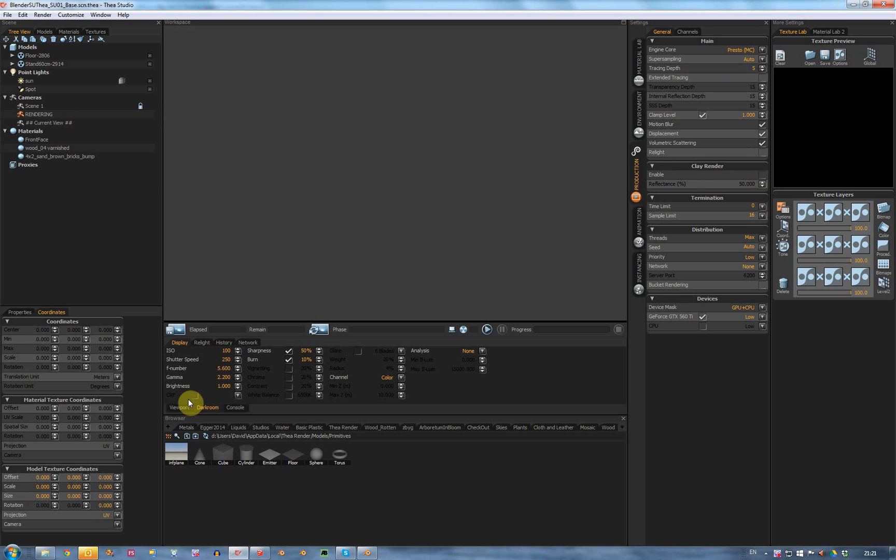
left_click(178, 408)
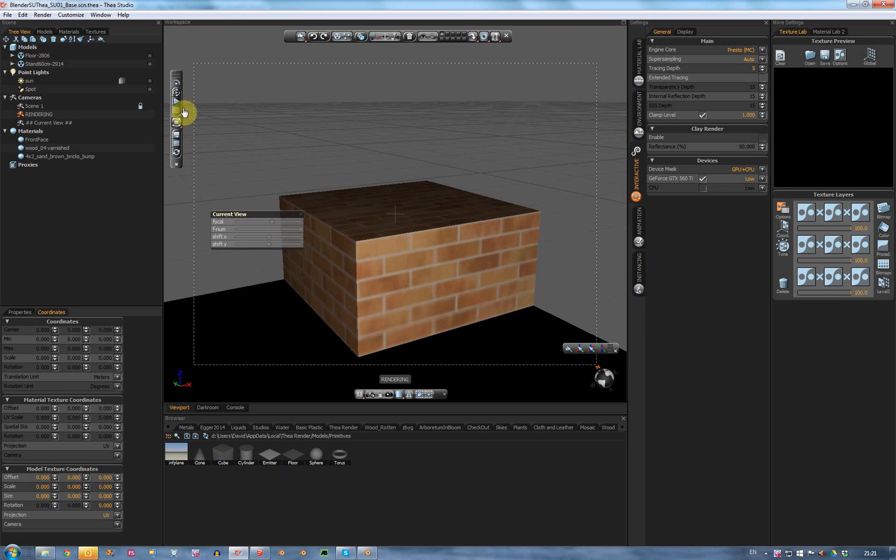
left_click(177, 104)
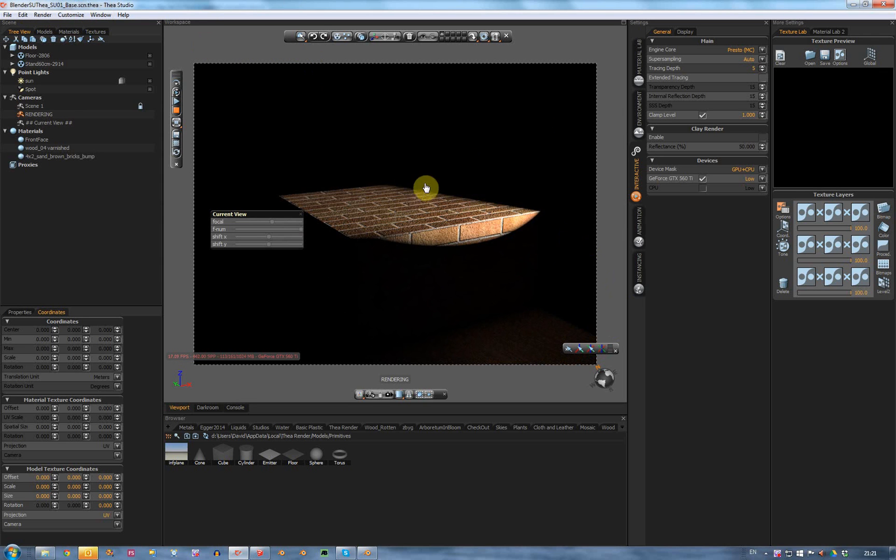
left_click(177, 110)
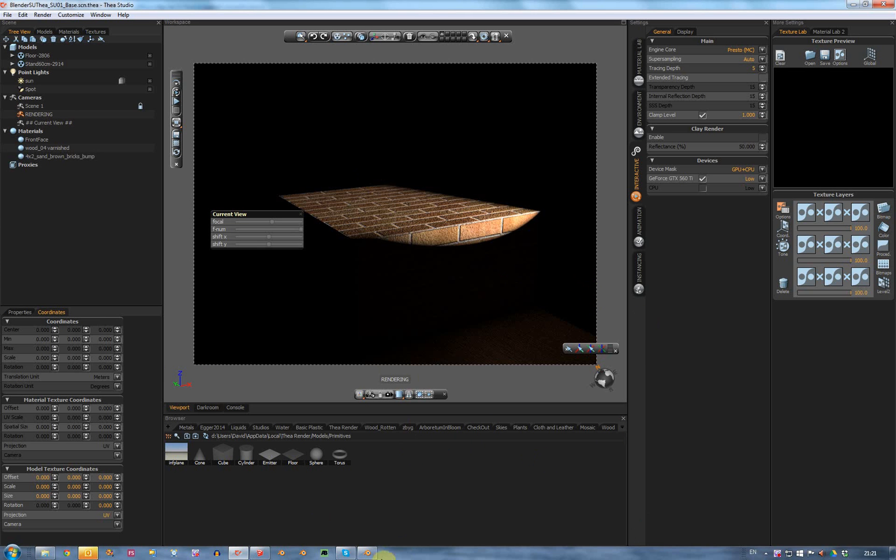
Step: Switch to Blender, play the cylinder animation while viewing it from a lower angle, and stop playback
left_click(367, 553)
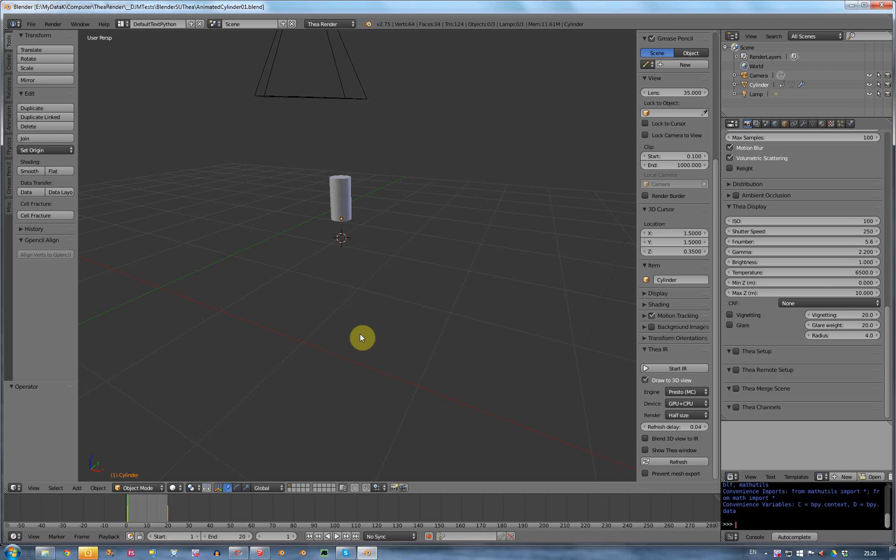
left_click(337, 536)
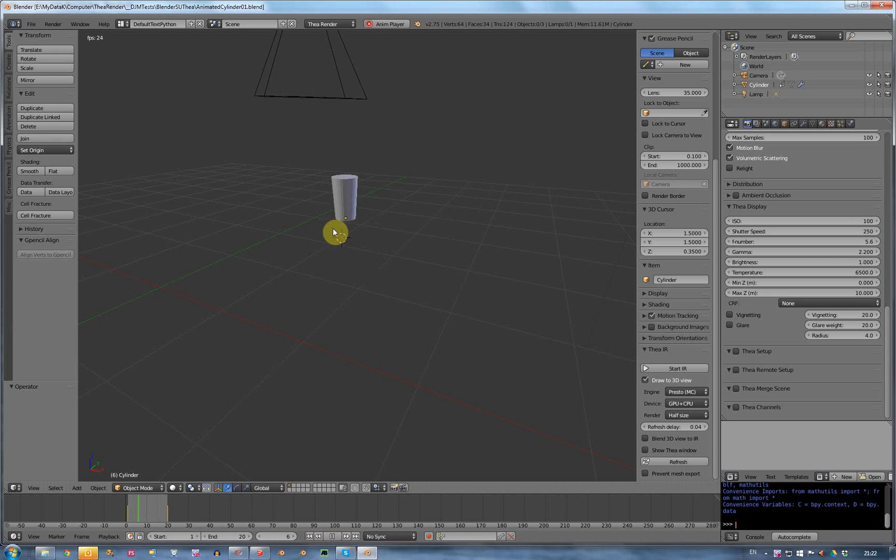
middle_click_drag(477, 355, 363, 212)
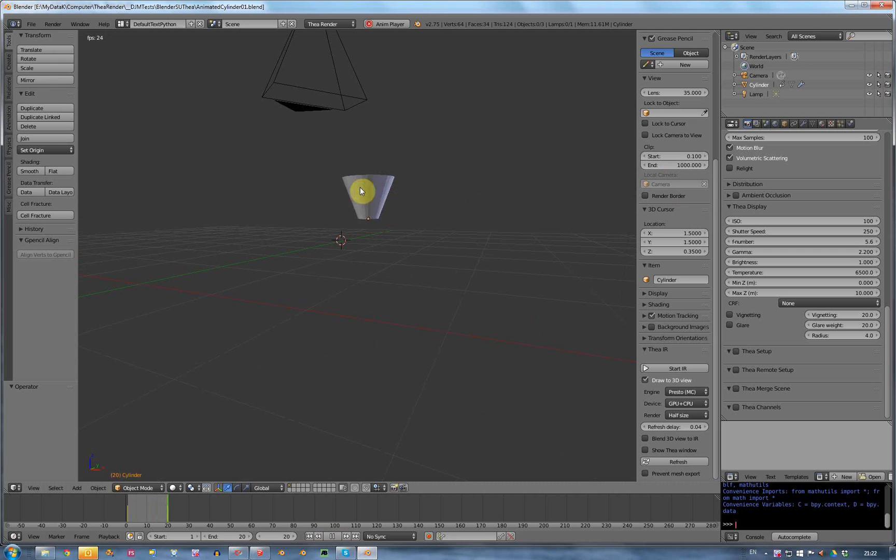
left_click(333, 536)
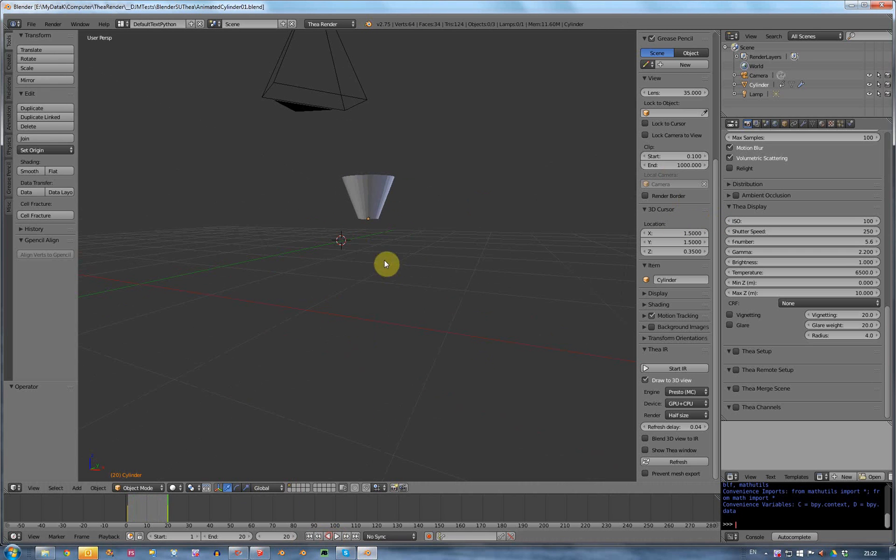
Step: Select the cylinder and scrub the timeline back to frame 3 to inspect its animated location and dimensions
left_click(371, 207)
left_click_drag(718, 274, 710, 138)
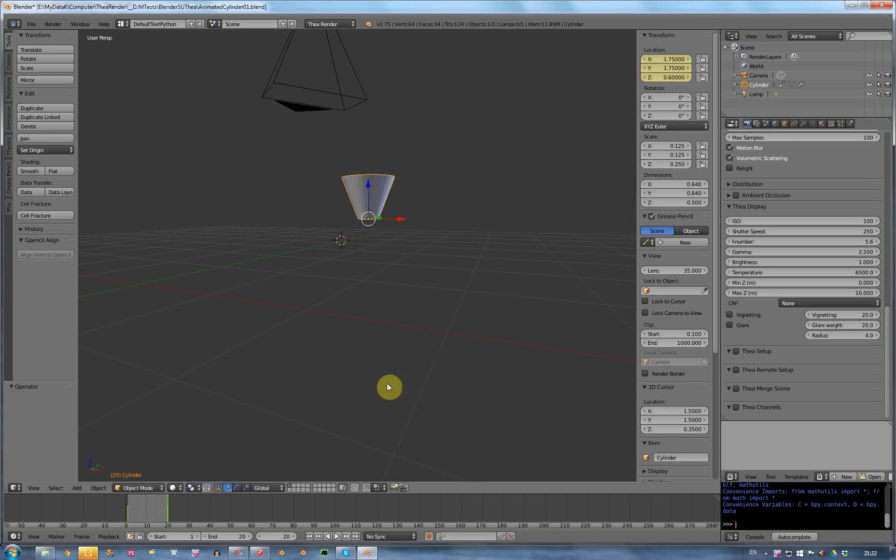
left_click_drag(170, 505, 133, 503)
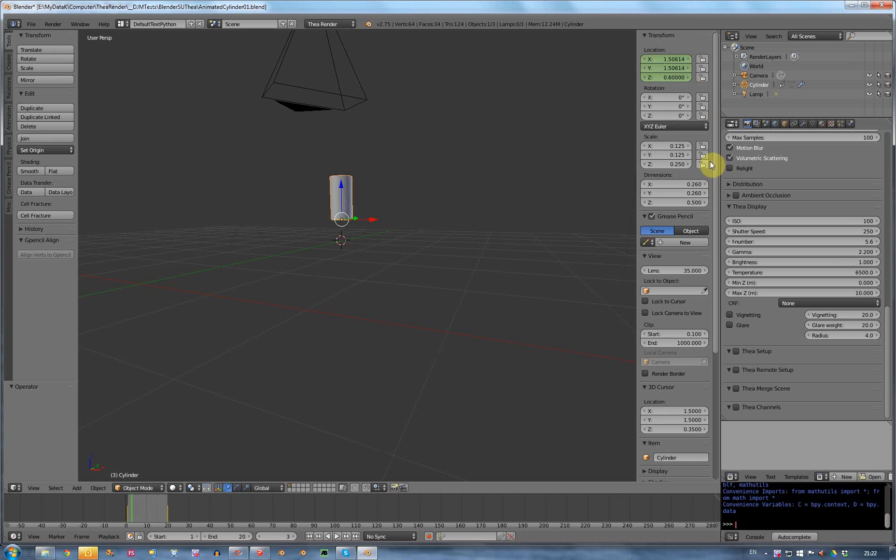
Step: Display the World settings with Thea Physical Sky, run the Thea interactive render of the cylinder in the 3D view and stop it
left_click(775, 124)
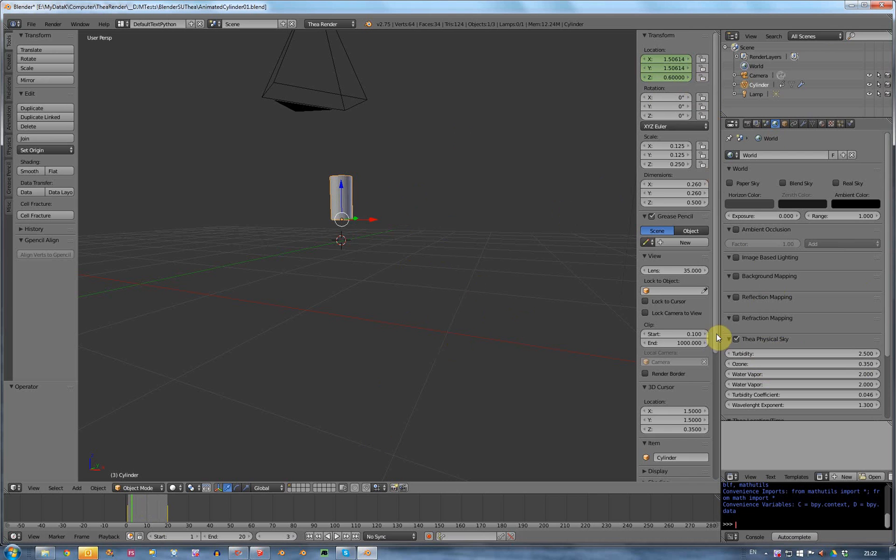
left_click_drag(716, 333, 731, 434)
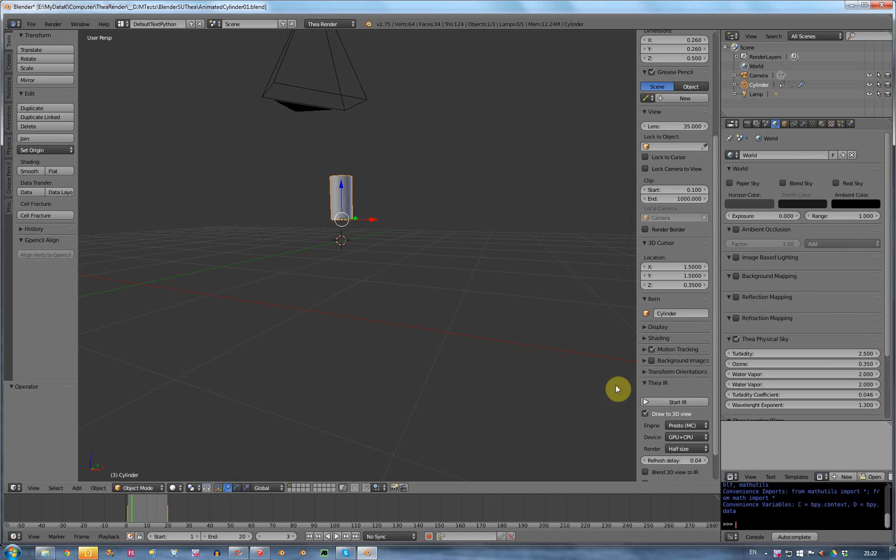
left_click(670, 404)
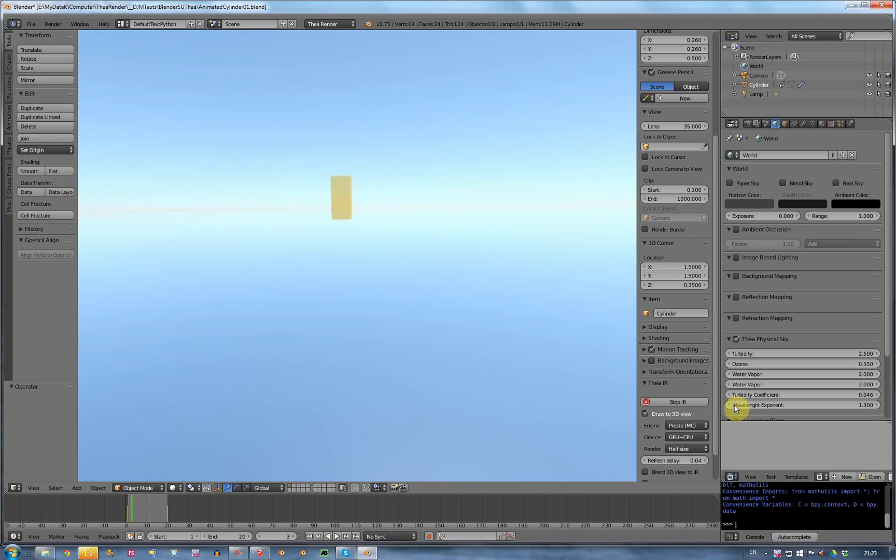
left_click(685, 402)
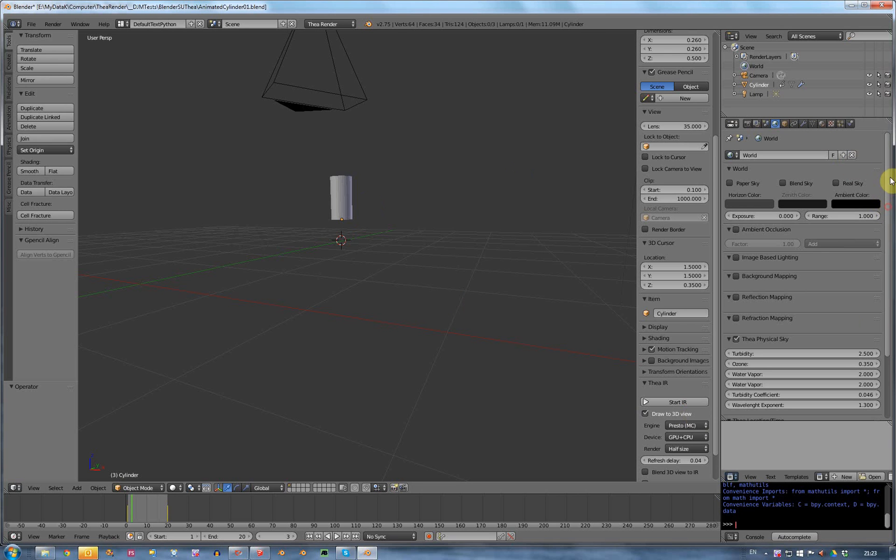
Step: Review the render dimensions, frame range and output settings, and expand the Thea Tools options
left_click(747, 123)
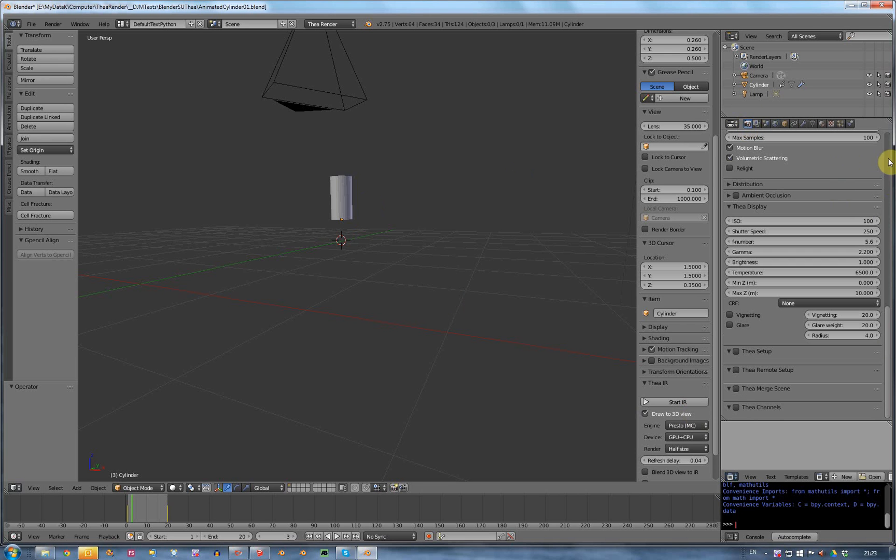
left_click_drag(884, 335, 881, 160)
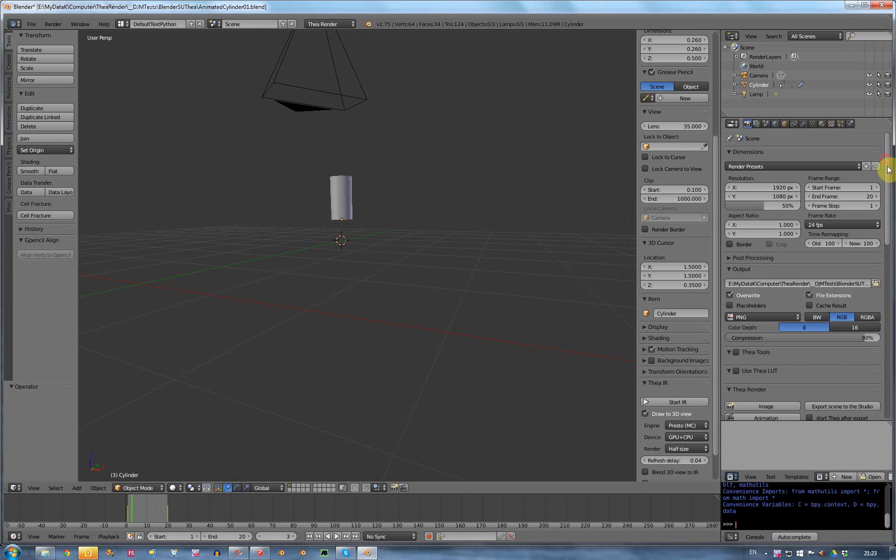
scroll(889, 172, "down", 2)
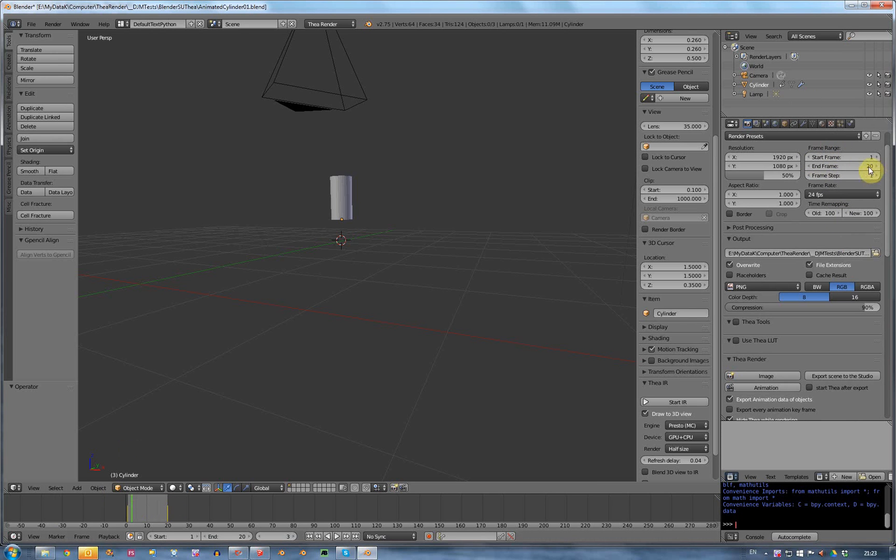
scroll(888, 176, "down", 3)
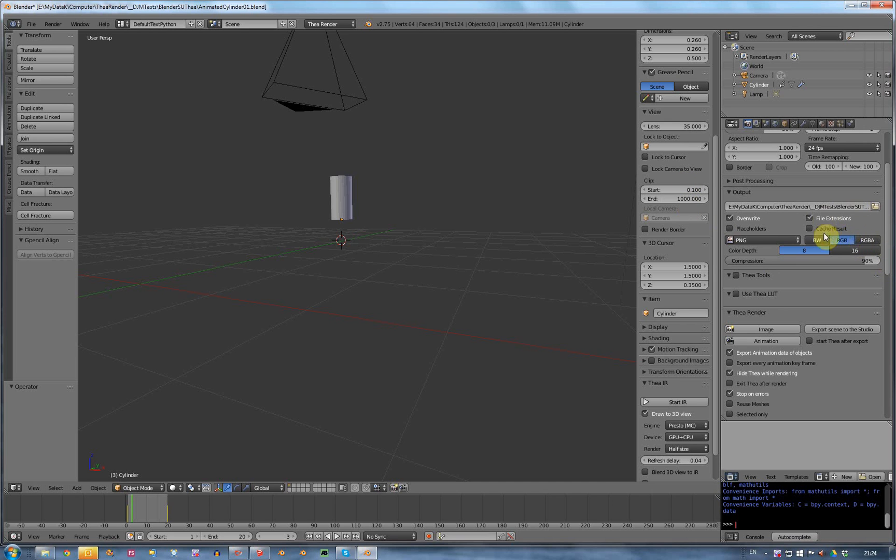
scroll(883, 266, "down", 4)
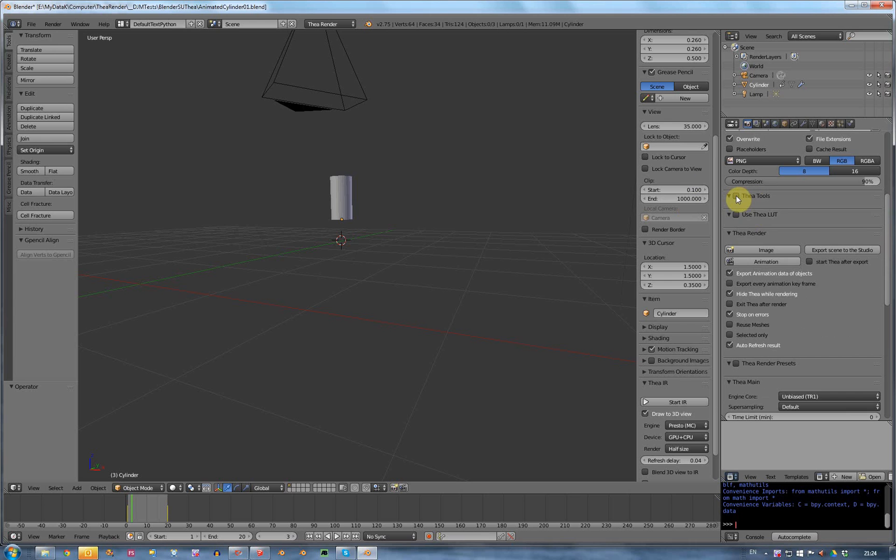
left_click(736, 196)
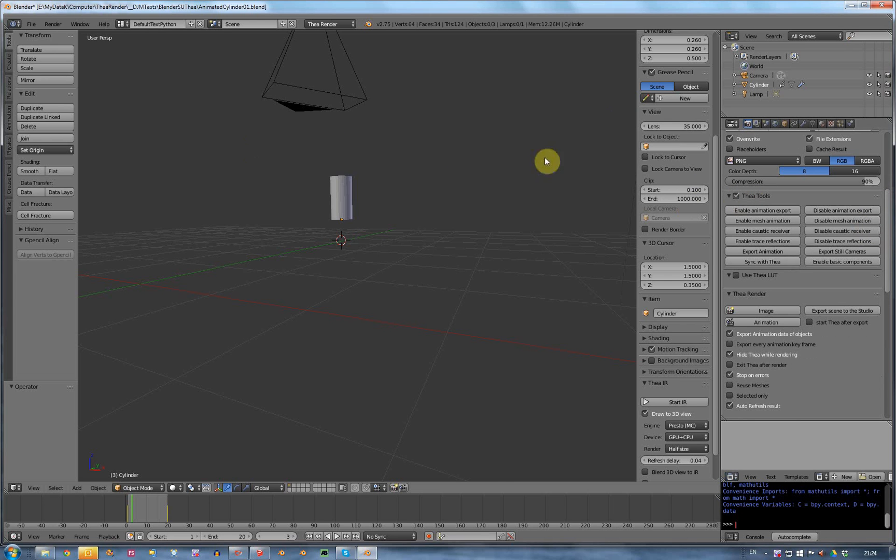
Step: Enable animation export and mesh animation for the cylinder
right_click(344, 198)
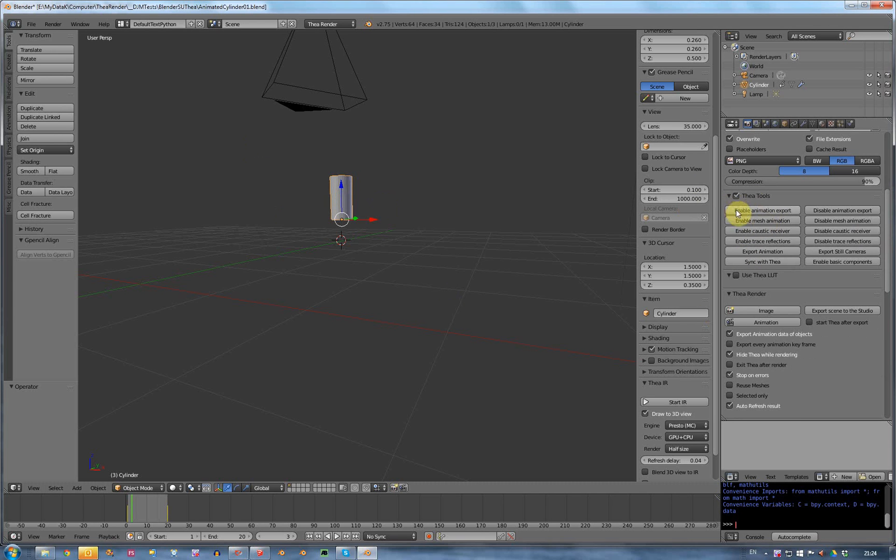
left_click(773, 211)
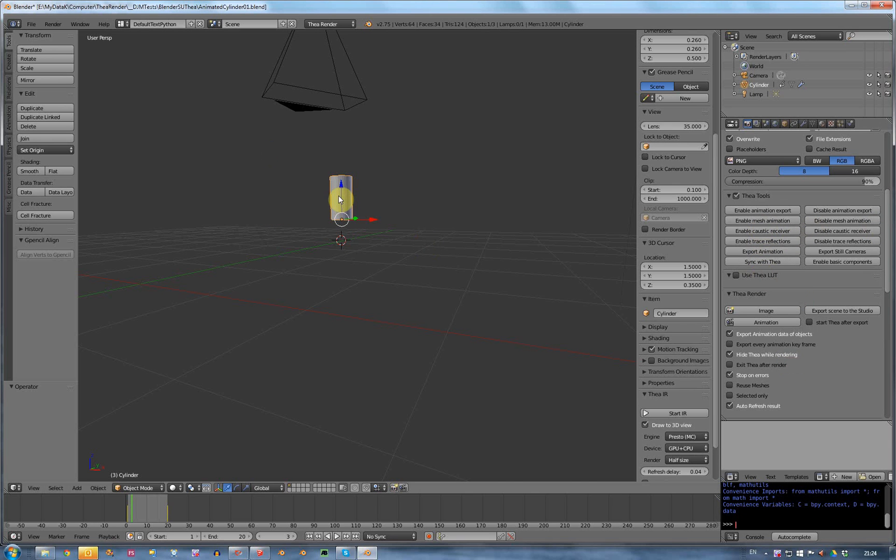
left_click(766, 222)
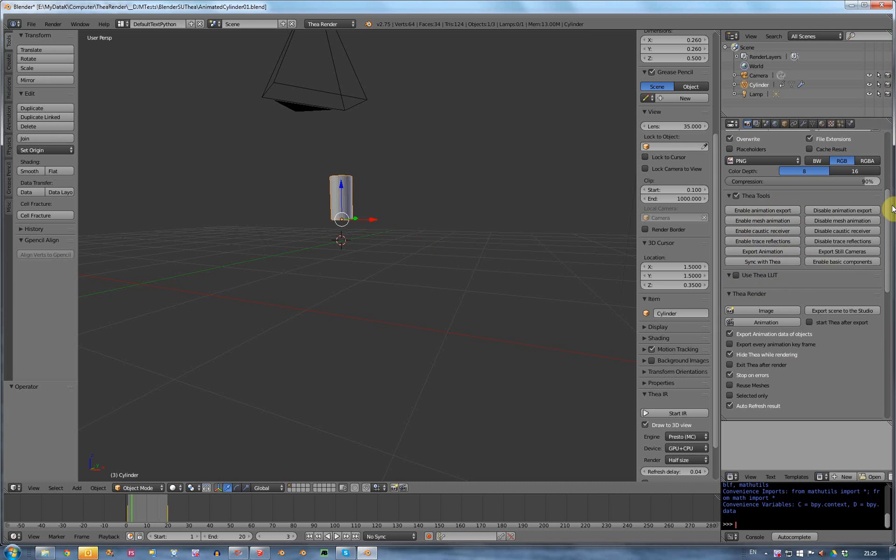
Step: Review the Thea Render, Main and Display settings and check the Thea Setup merge options for models, lights, cameras and environment
left_click_drag(889, 201, 887, 236)
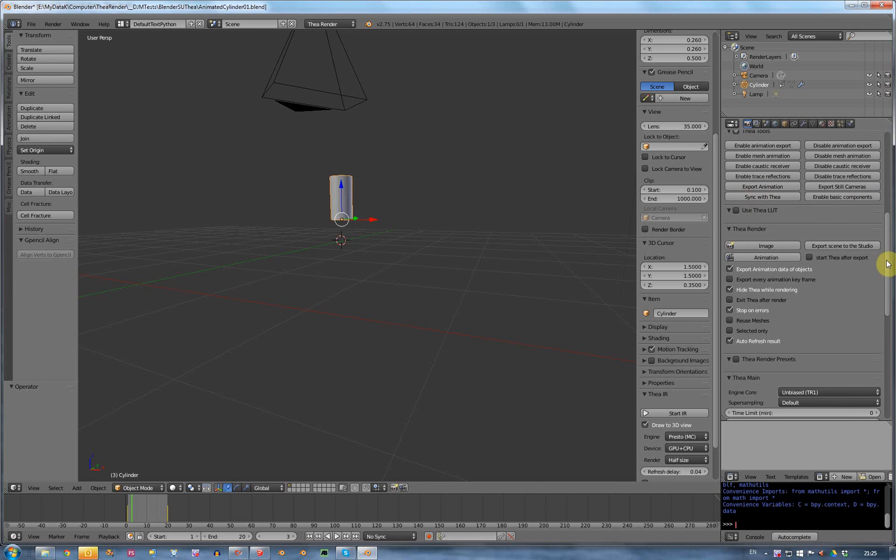
left_click_drag(887, 264, 891, 340)
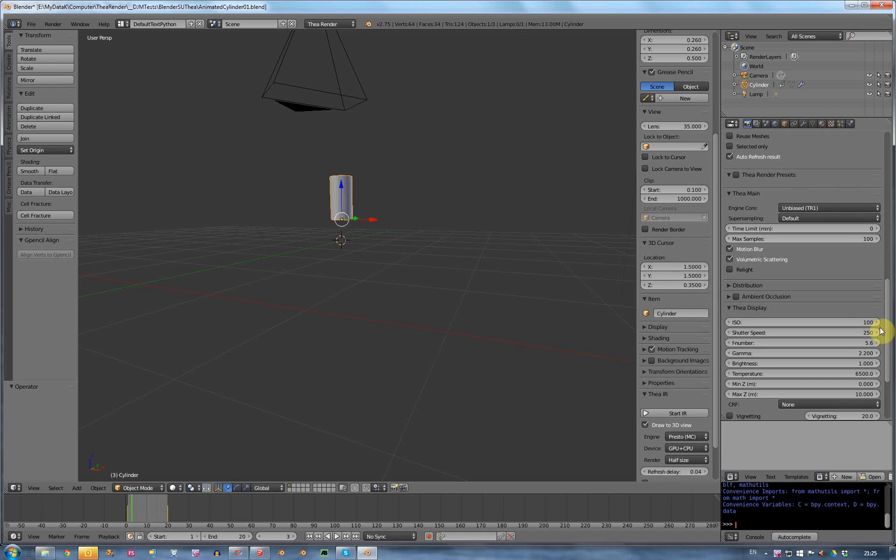
left_click_drag(890, 340, 886, 367)
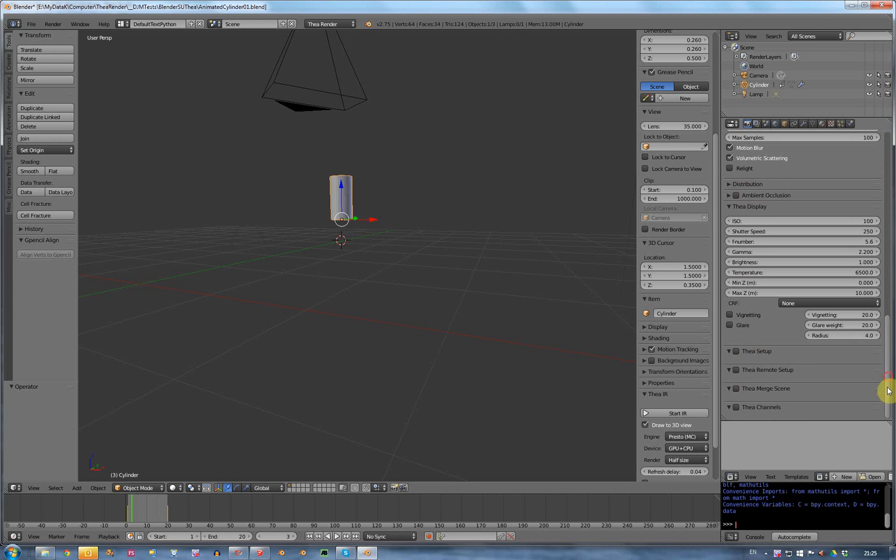
left_click(736, 352)
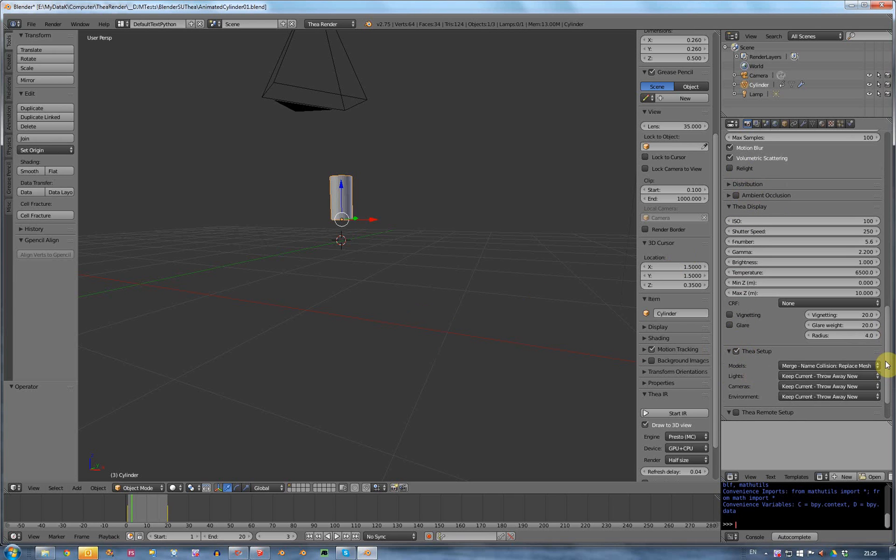
scroll(874, 384, "down", 2)
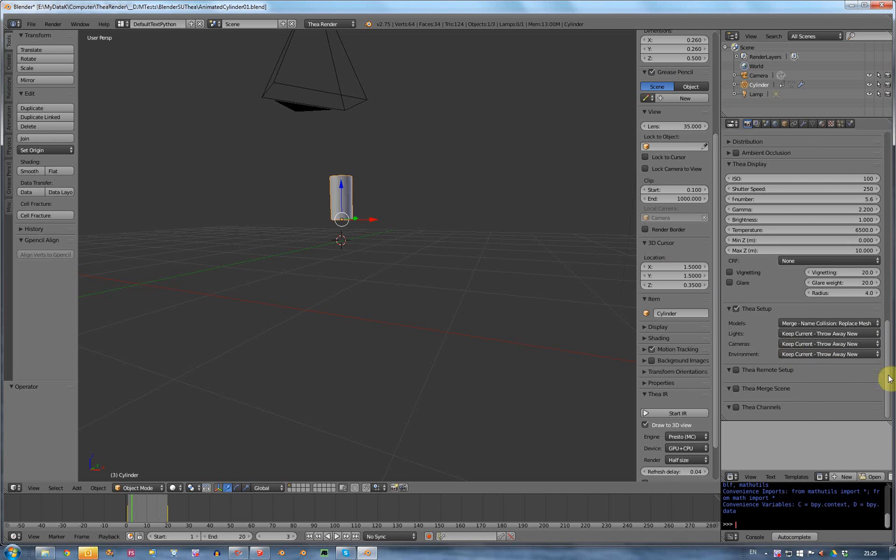
left_click(737, 309)
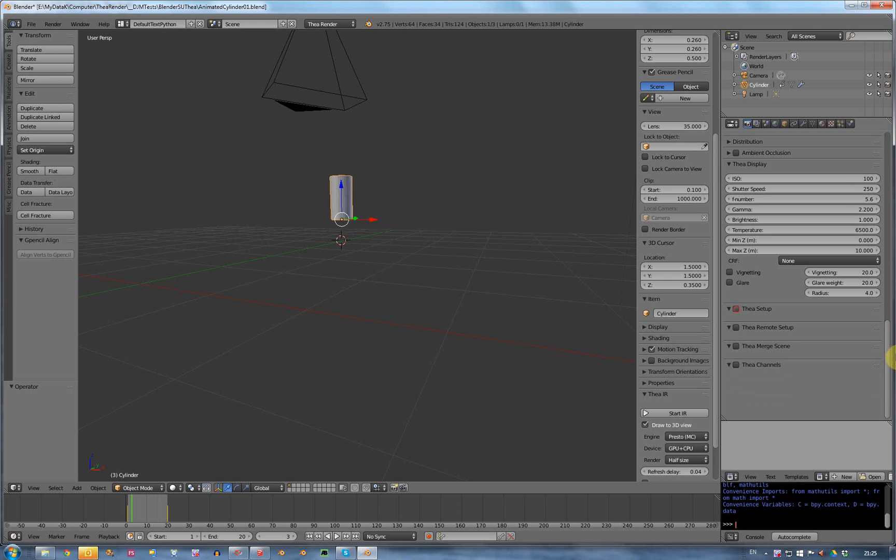
Step: Enable Thea Merge Scene with the Thea scene loaded first, and choose BlenderSUThea_SU01_Base.scn.thea as the merge scene
left_click(736, 347)
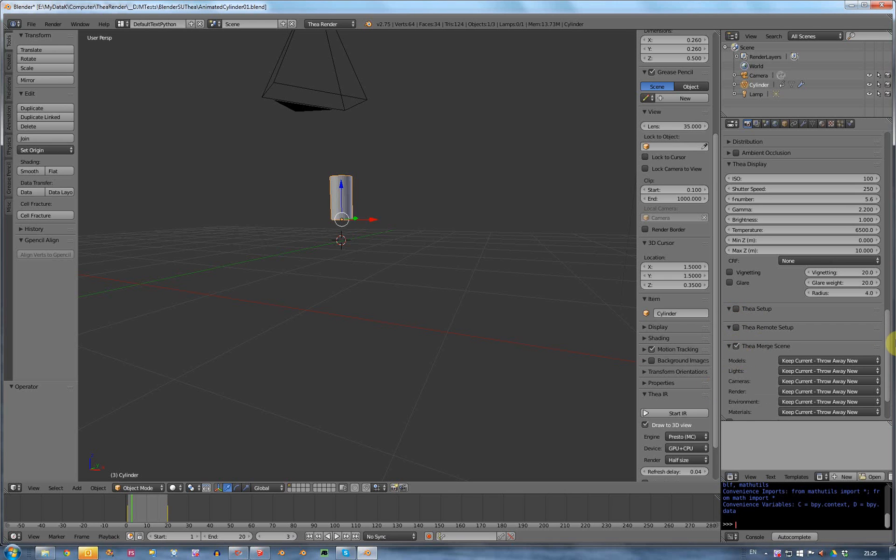
left_click_drag(890, 339, 886, 370)
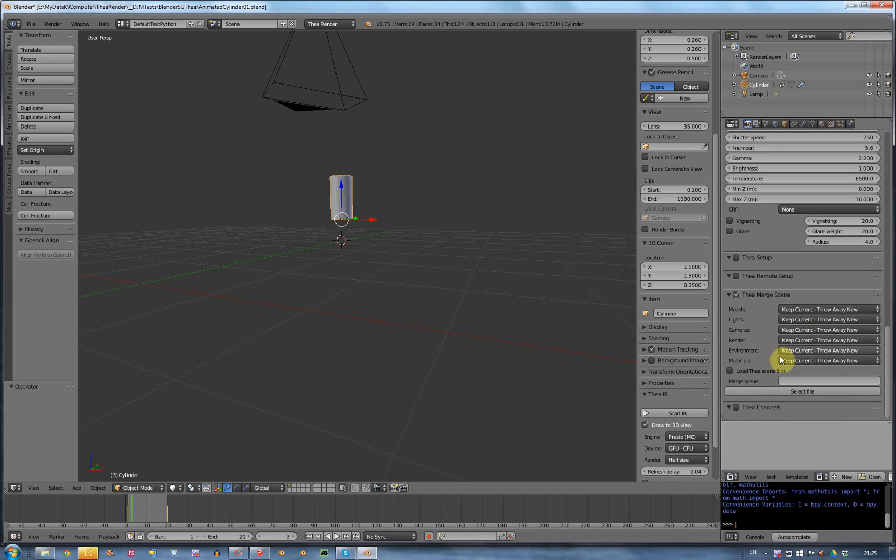
left_click(730, 370)
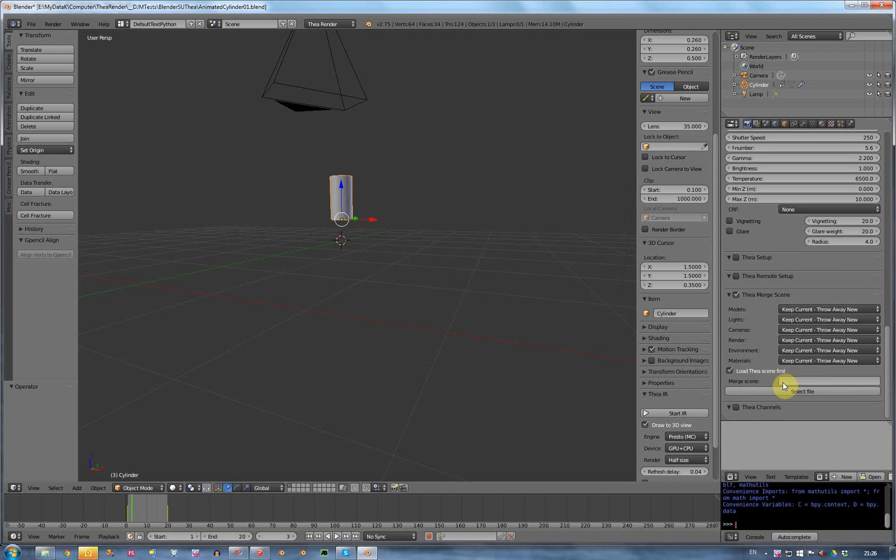
left_click(794, 391)
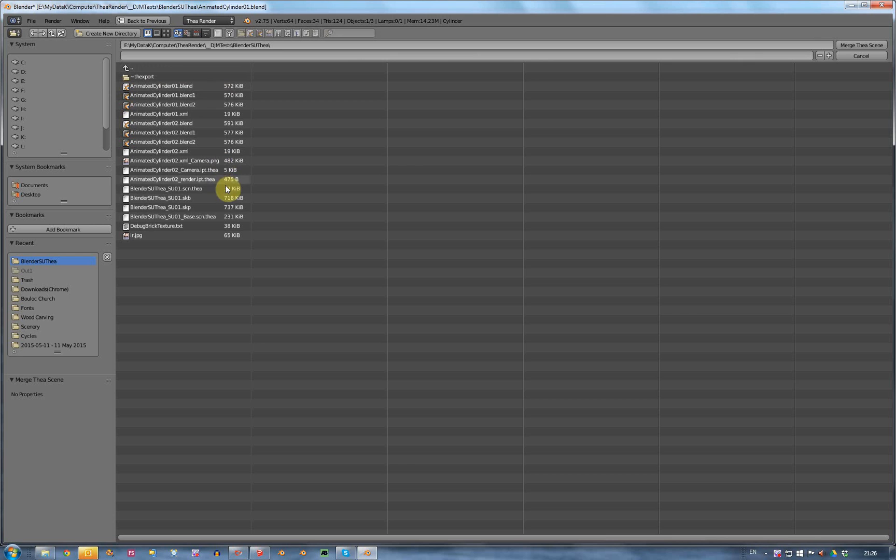
left_click(206, 217)
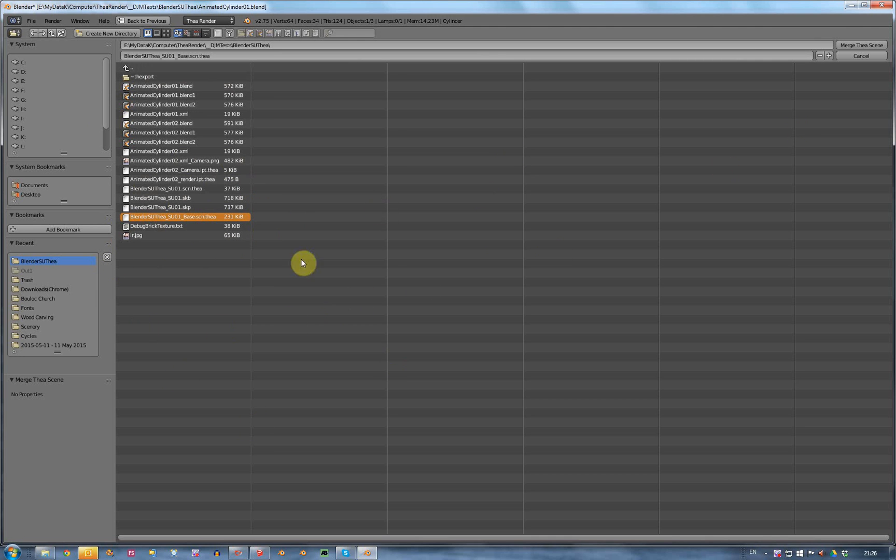
left_click(857, 47)
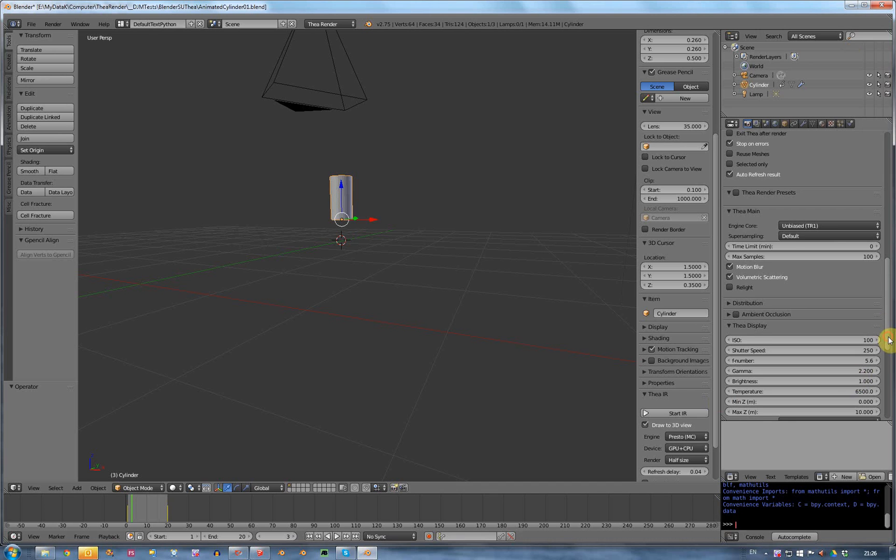
Step: Set the Models option of Thea Merge Scene to Merge - Name Collision: Replace
left_click_drag(890, 341, 893, 412)
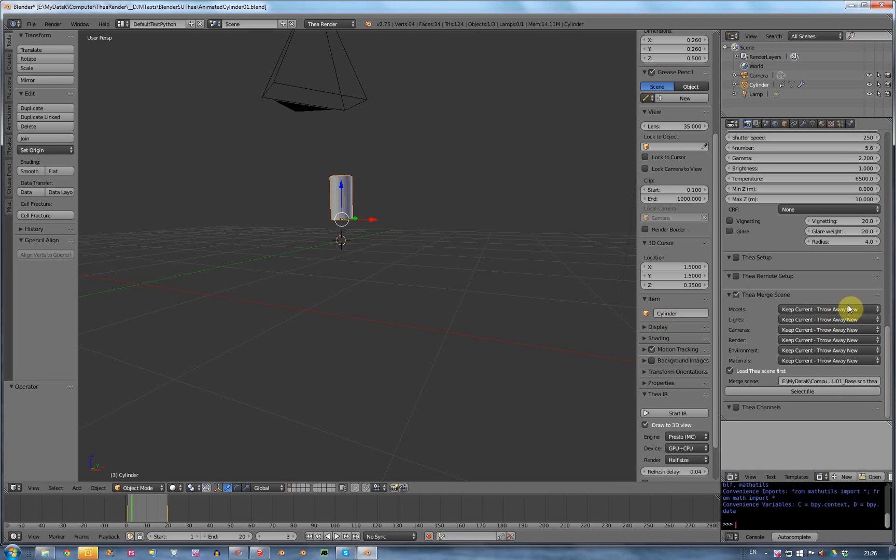
left_click(829, 310)
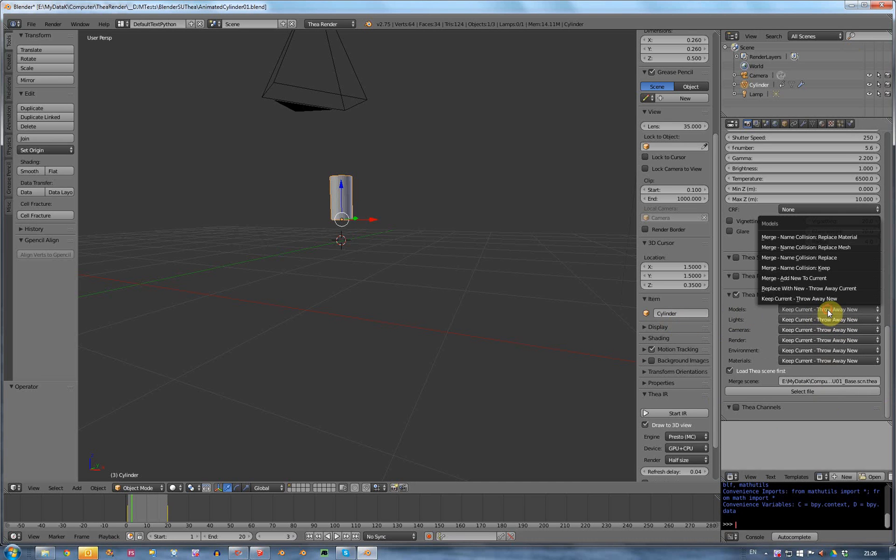
left_click(839, 259)
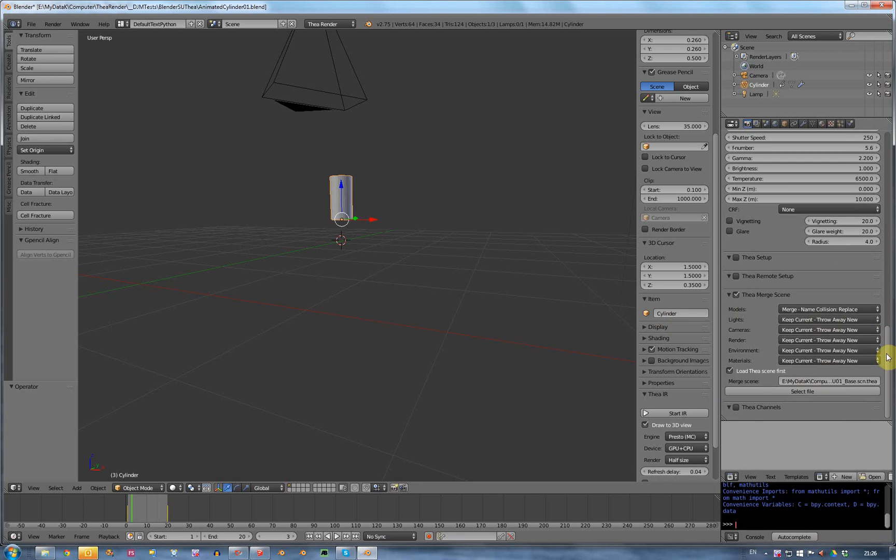
mouse_move(888, 358)
left_mouse_down()
mouse_move(888, 349)
mouse_move(888, 362)
left_mouse_up()
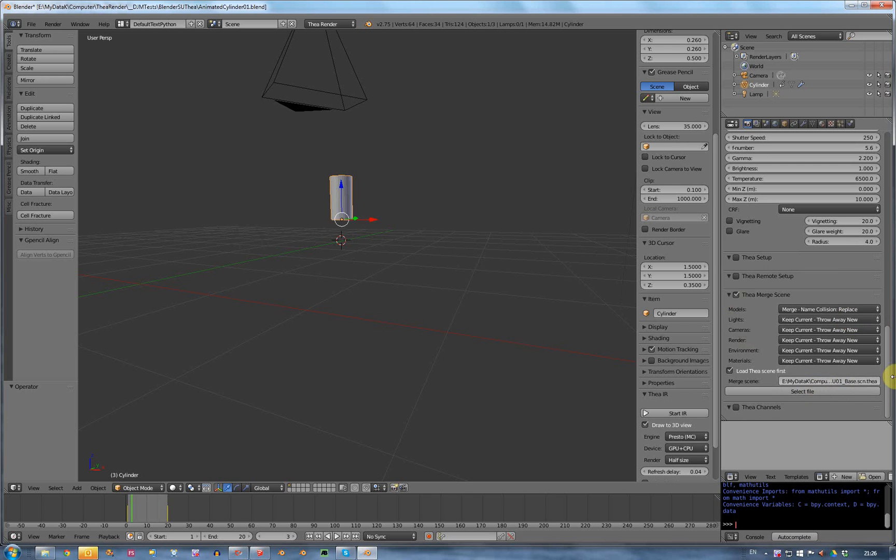
Step: Save AnimatedCylinder01.blend and export the animation with the Thea Tools
left_click_drag(893, 378, 892, 239)
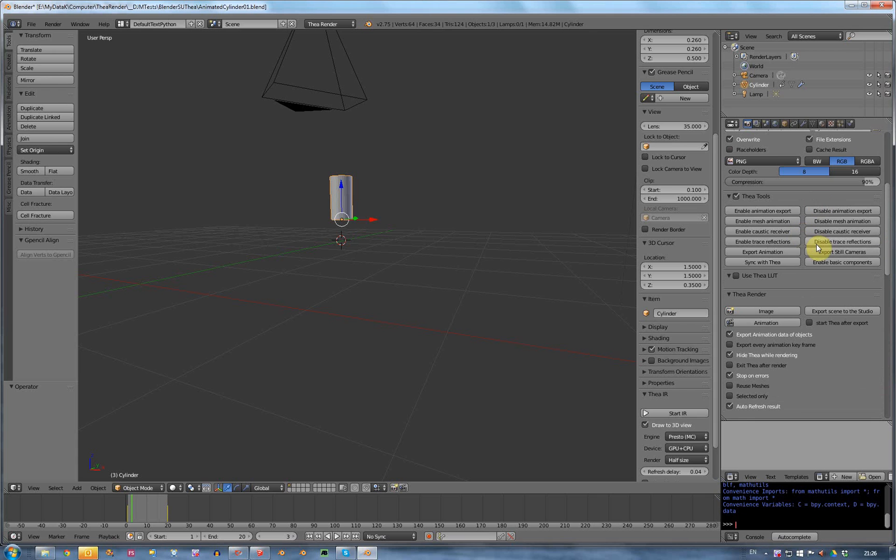
left_click(31, 24)
left_click(46, 96)
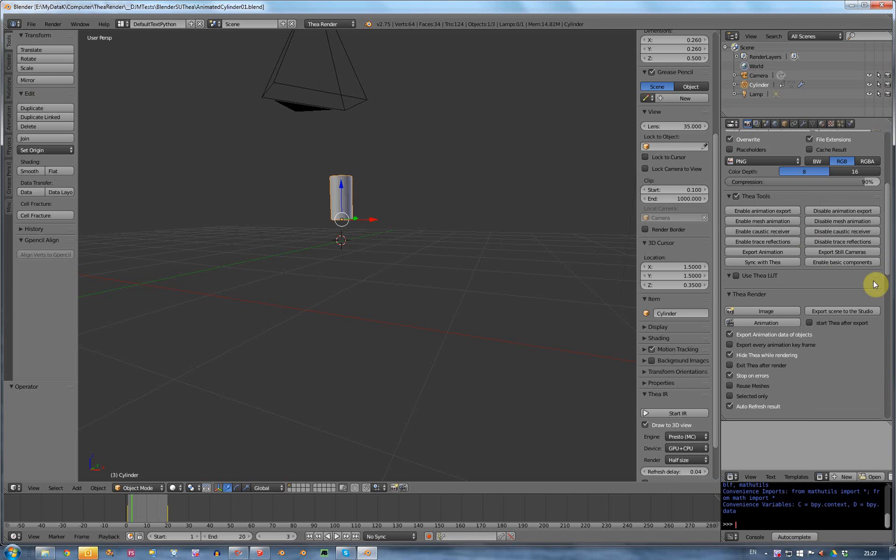
scroll(884, 270, "up", 4)
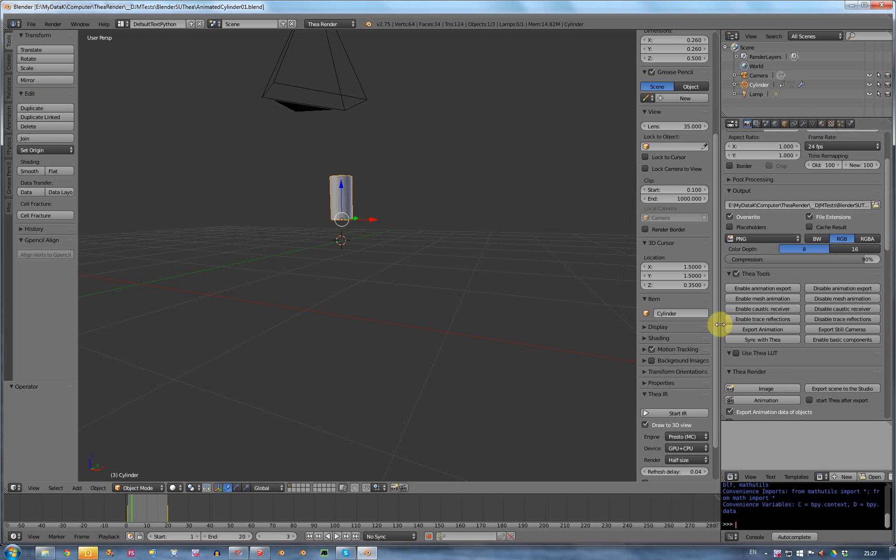
left_click(761, 331)
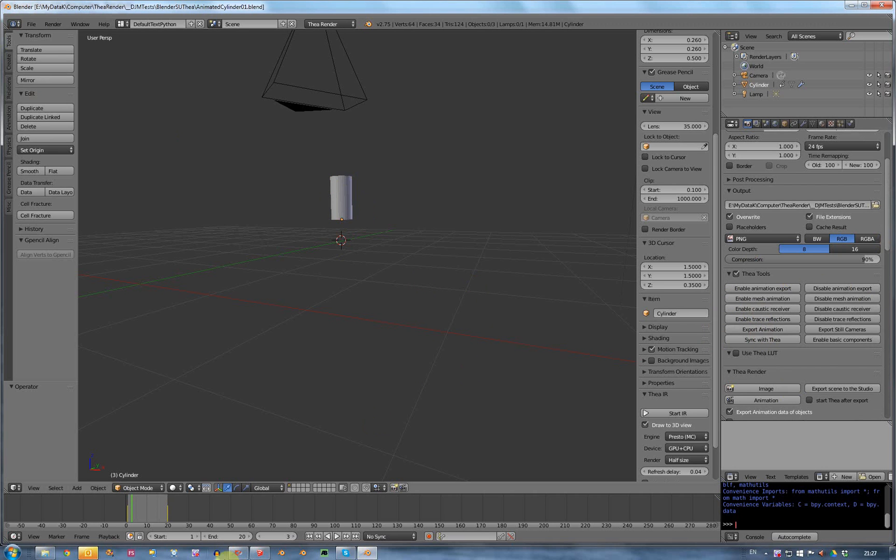
Step: Switch to Thea Studio, open the AnimatedCylinder01_Camera.ipt.thea script and execute its render jobs
left_click(240, 556)
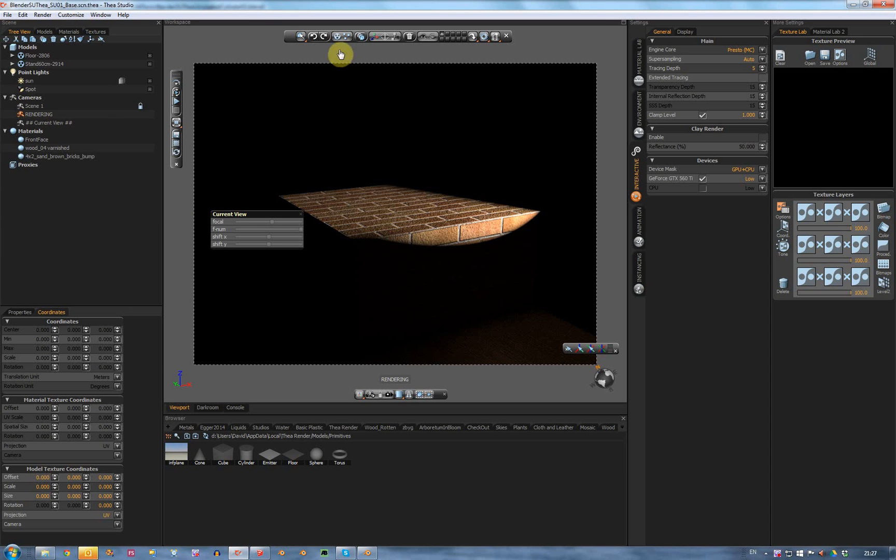
left_click(8, 16)
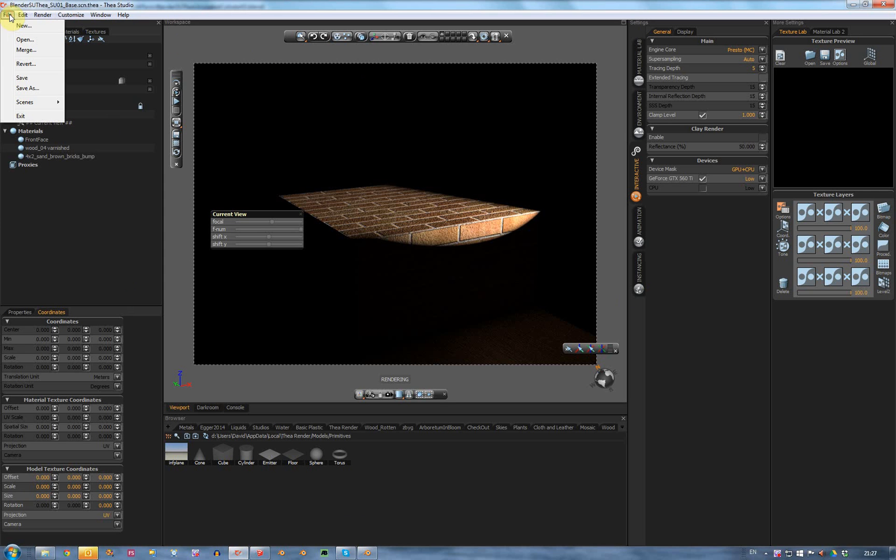
left_click(28, 41)
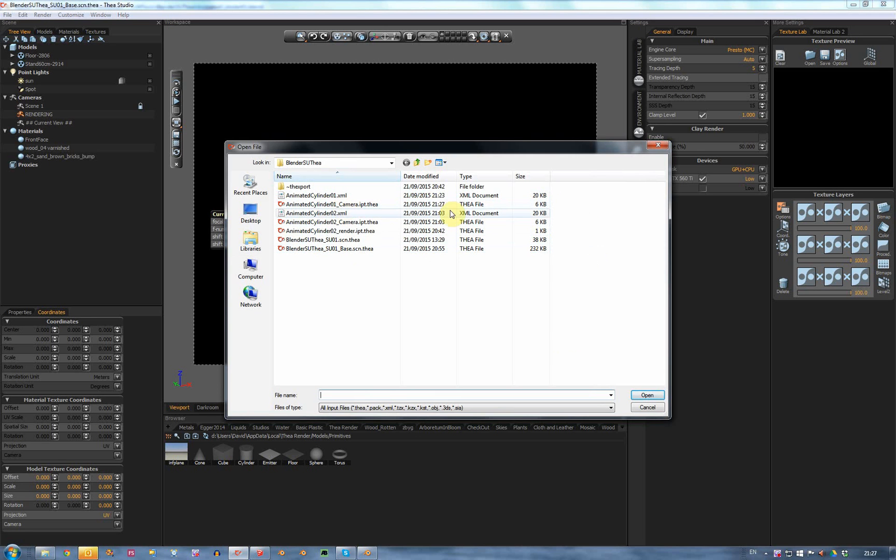
left_click(310, 205)
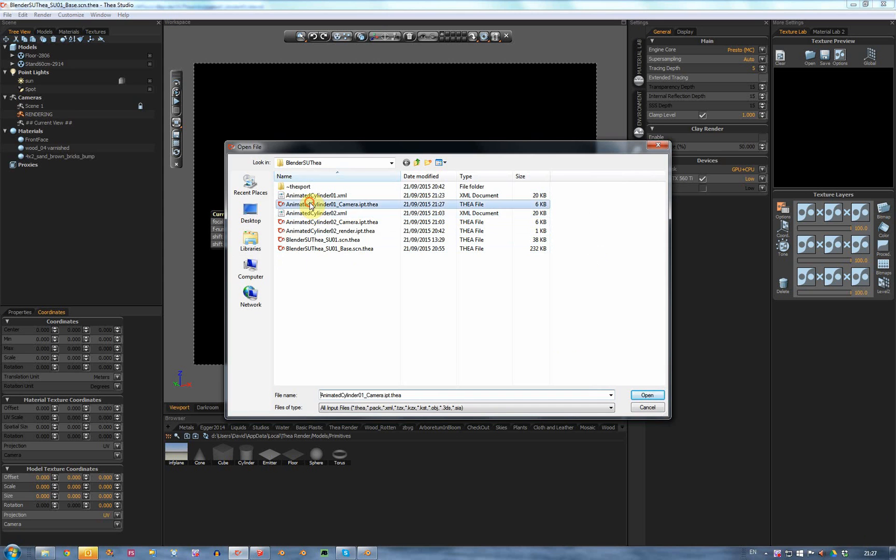
left_click(647, 395)
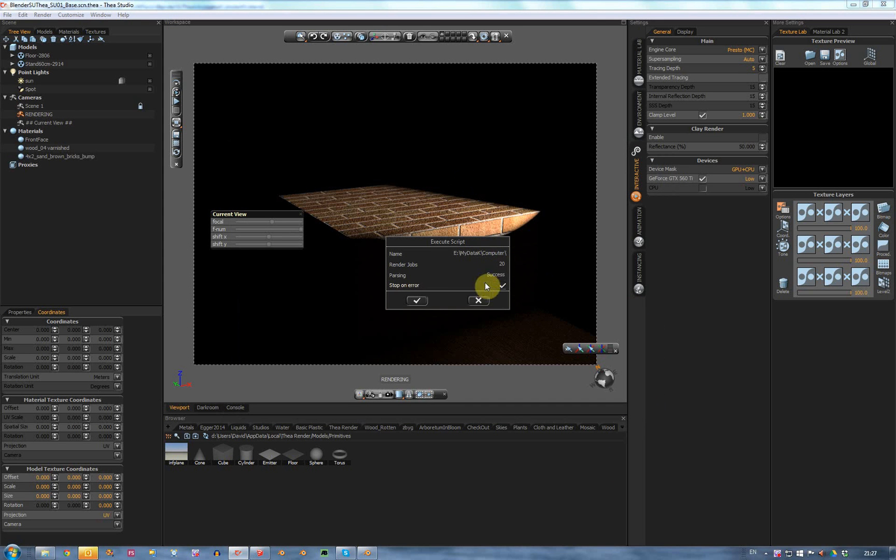
left_click(418, 301)
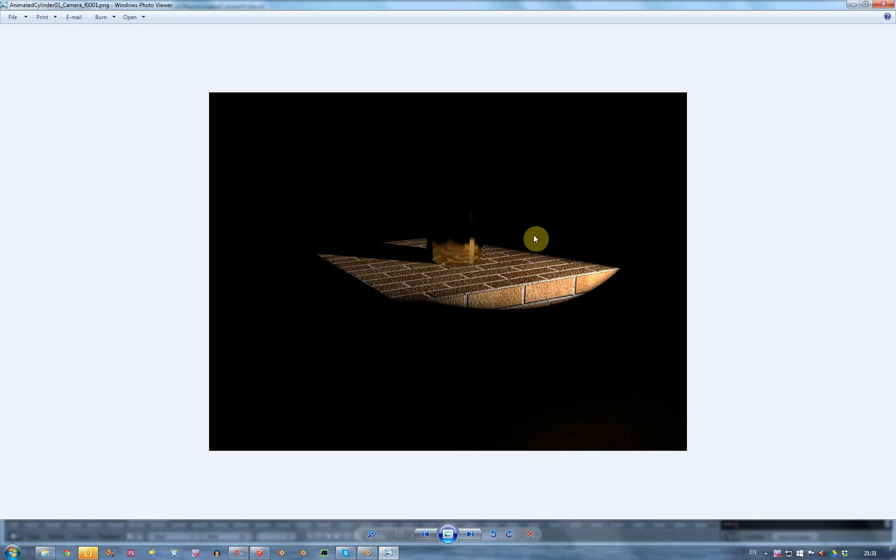
Step: Flip back and forth through the rendered AnimatedCylinder01_Camera frames to examine the cylinder's animation above the brick-topped surface
key("Right")
key("Right")
key("Right")
key("Right")
key("Right")
key("Right")
key("Right")
key("Right")
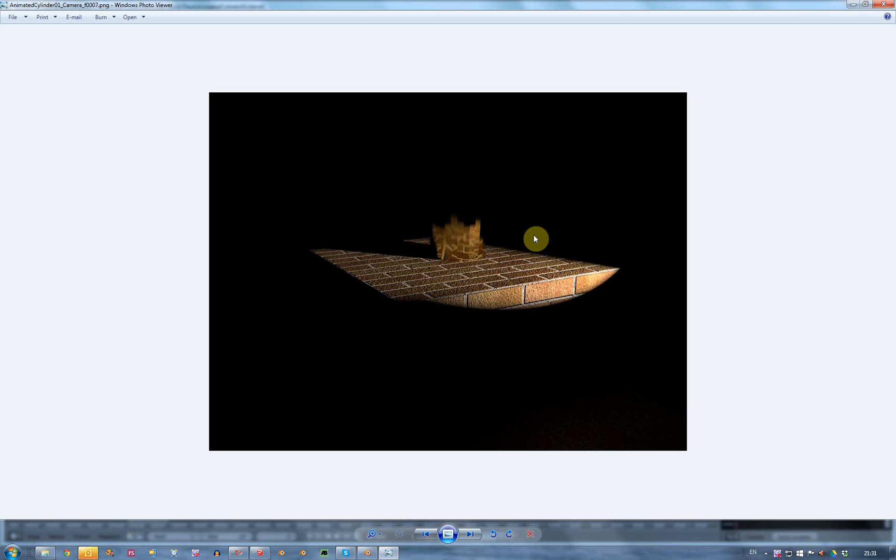
key("Right")
key("Right")
key("Right")
key("Right")
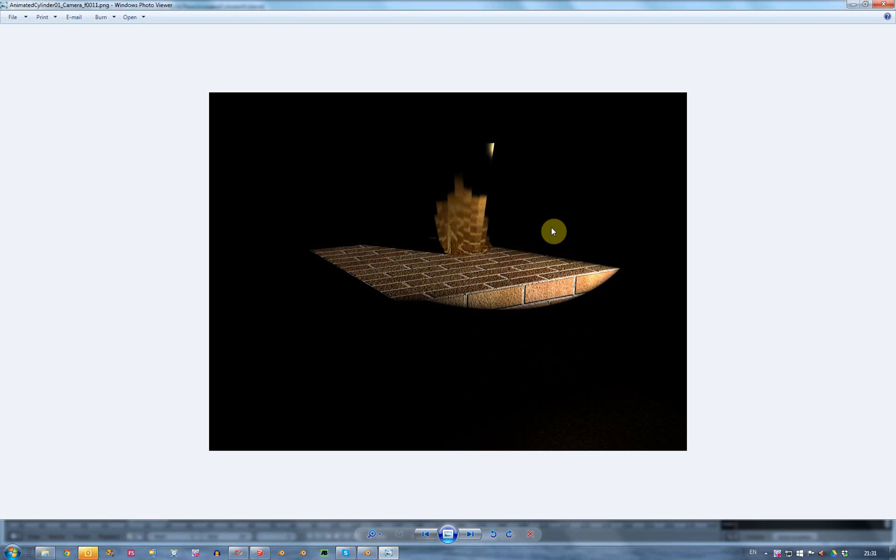
key("Right")
key("Right")
key("Right")
key("Right")
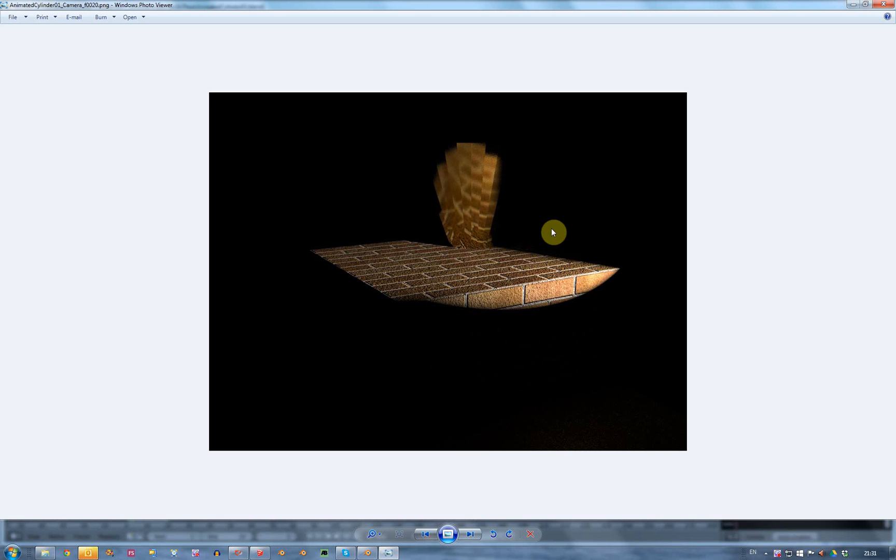
key("Right")
key("Left")
key("Left")
key("Left")
key("Left")
key("Left")
key("Left")
key("Left")
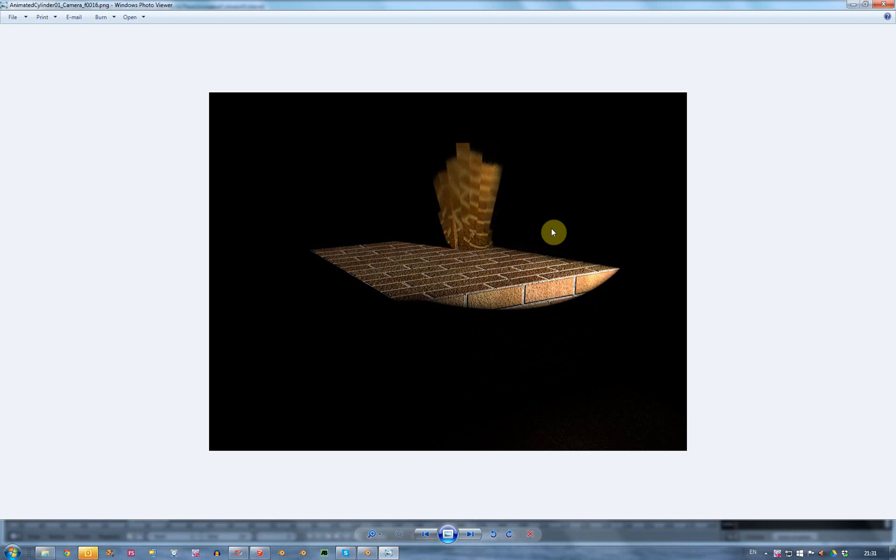
key("Left")
key("Left")
key("Left")
key("Left")
key("Left")
key("Left")
key("Left")
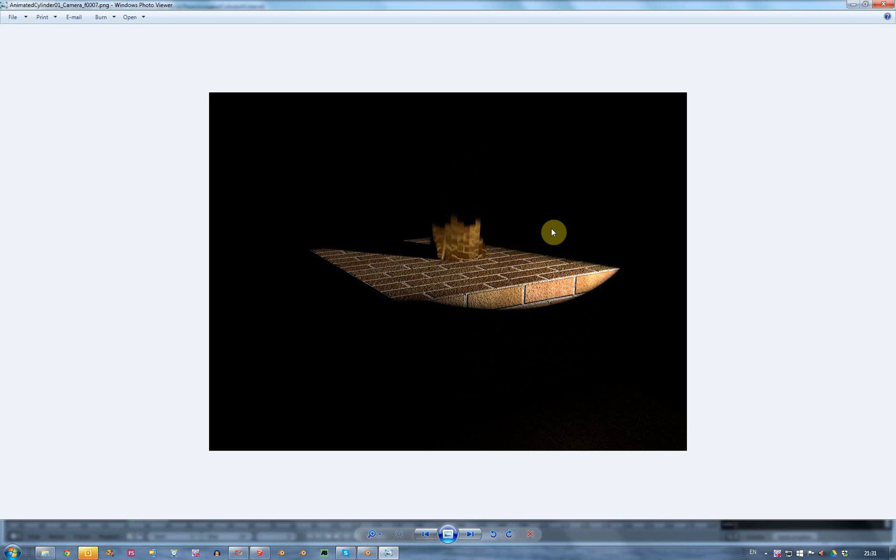
key("Right")
key("Right")
key("Right")
key("Right")
key("Right")
key("Right")
key("Right")
key("Right")
key("Right")
key("Right")
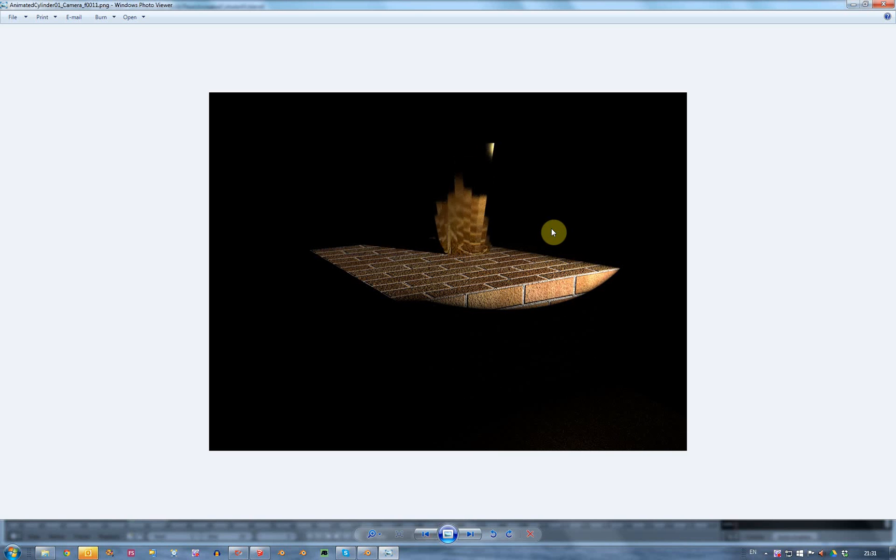
key("Right")
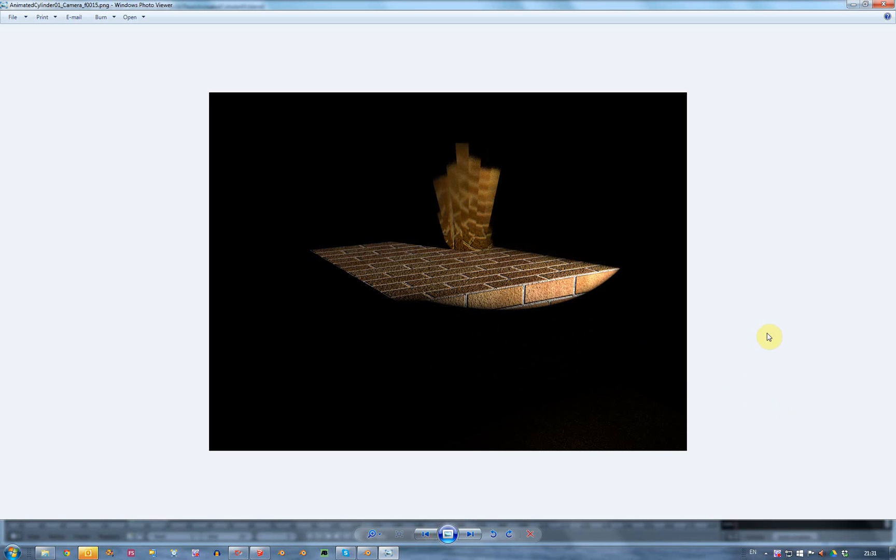
Step: Switch back to Blender, select the cylinder and review the Thea Tools and Thea Merge Scene settings
left_click(367, 553)
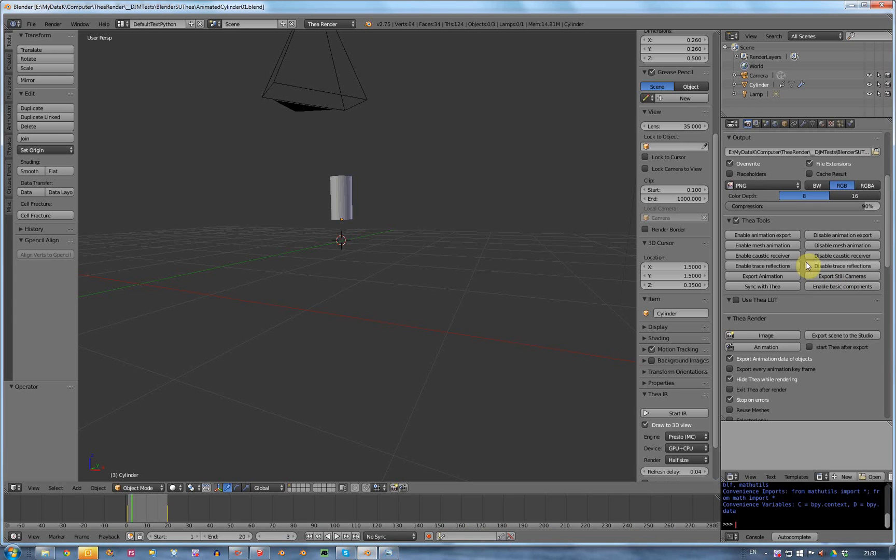
scroll(886, 220, "up", 2)
scroll(885, 228, "down", 4)
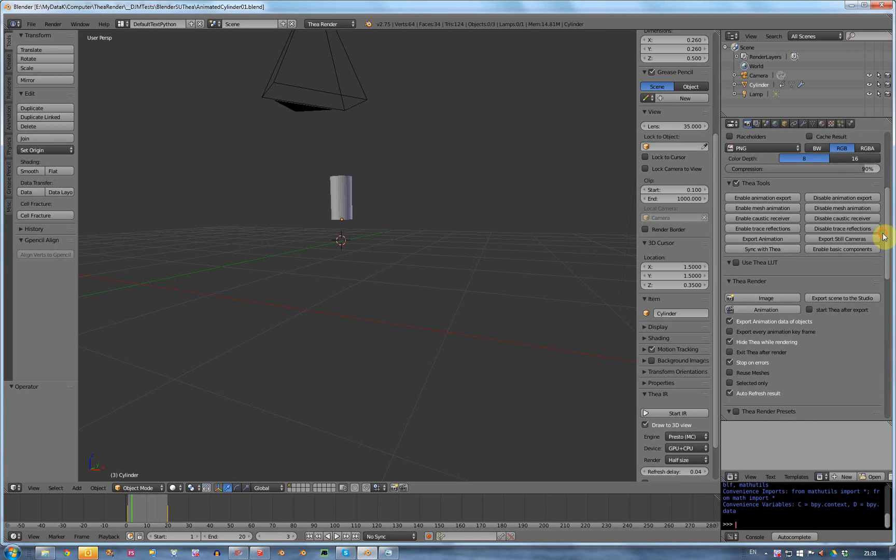
scroll(887, 218, "up", 4)
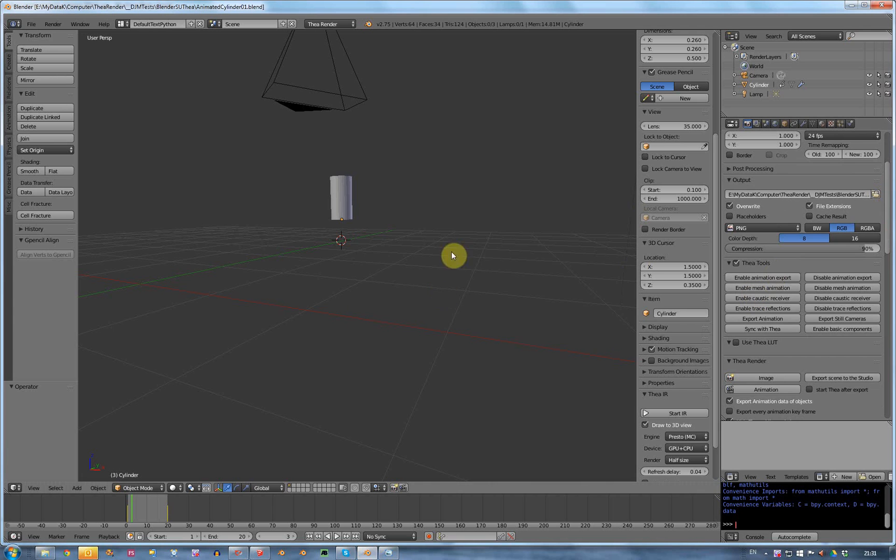
right_click(343, 204)
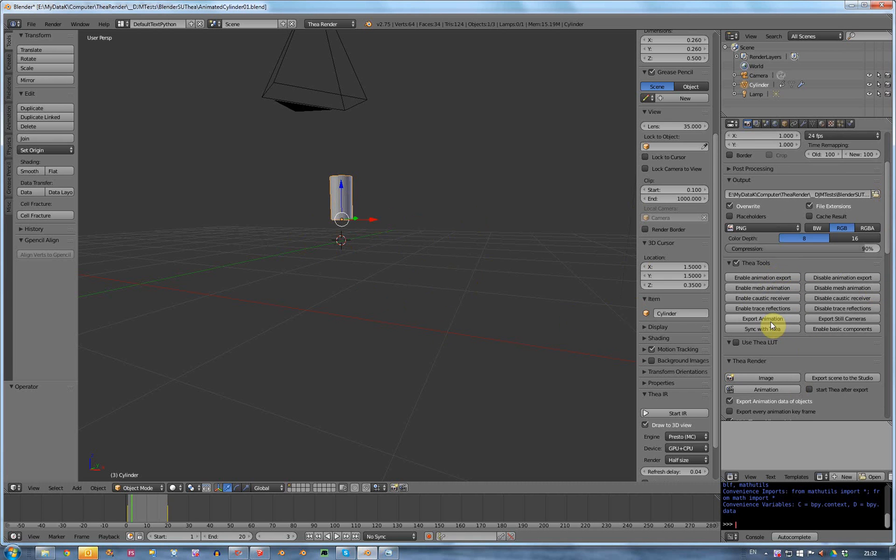
left_click_drag(882, 236, 884, 413)
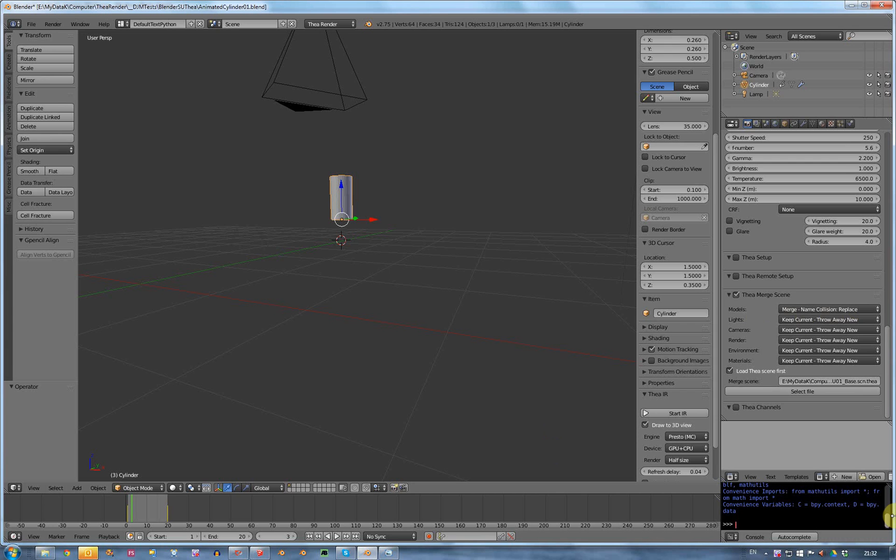
key("ctrl+shift+s")
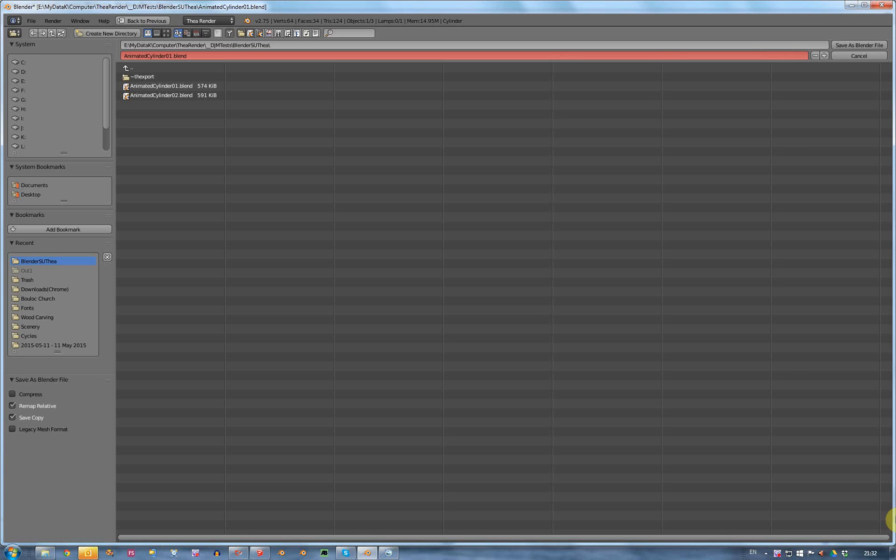
left_click(860, 55)
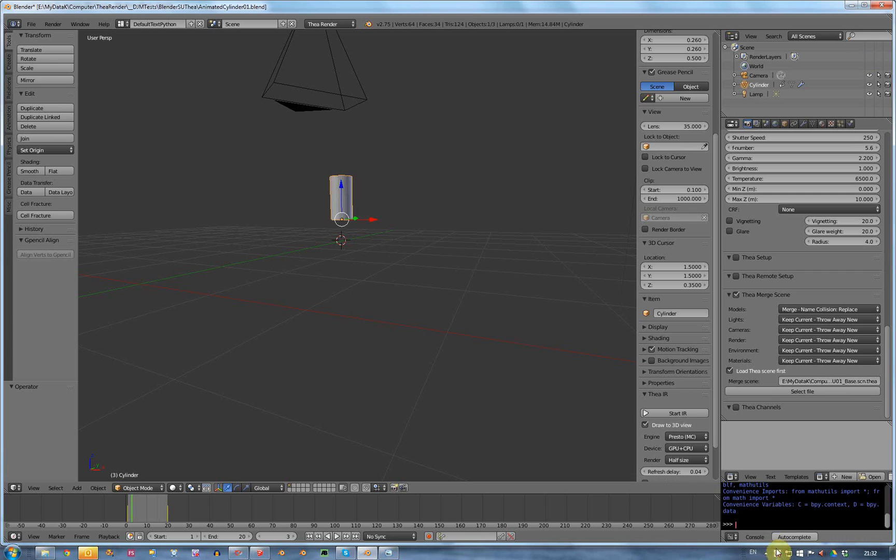